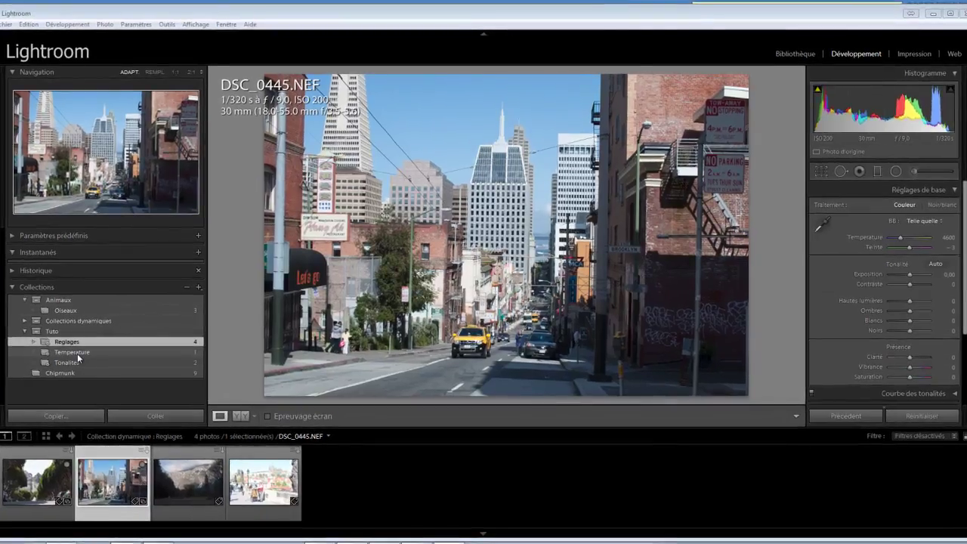
- Show the Temperature collection so its warm church altar photo appears
{"action": "left_click", "coordinate": [75, 353]}
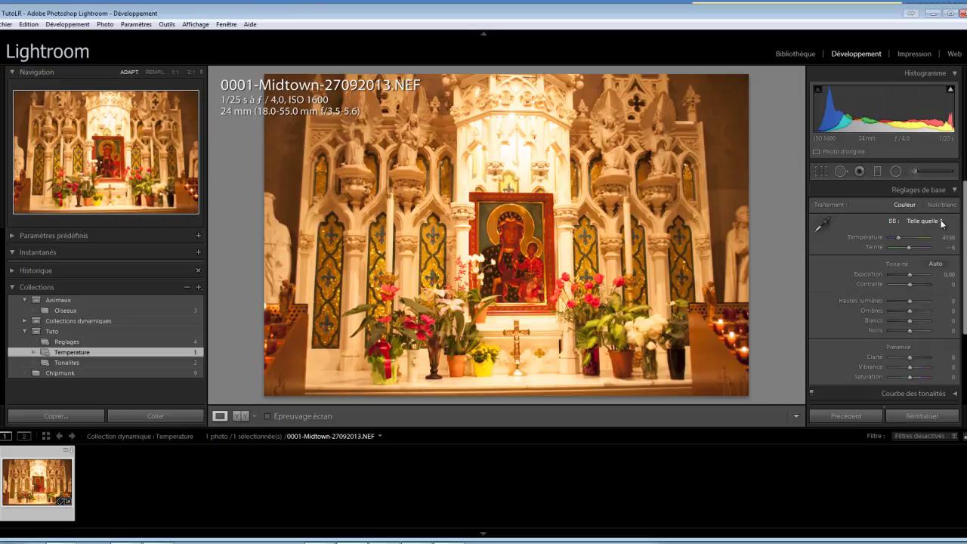
{"action": "left_click", "coordinate": [943, 223]}
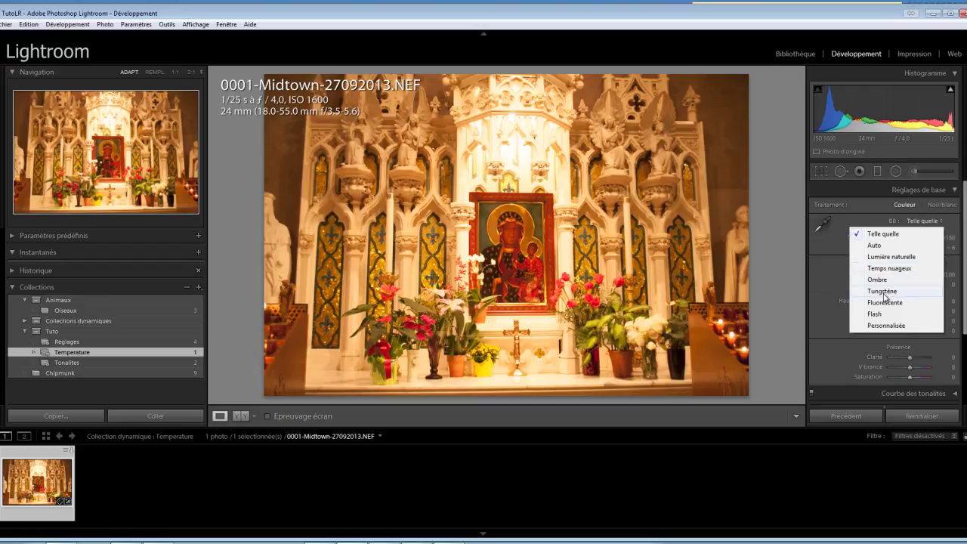
{"action": "left_click", "coordinate": [883, 292]}
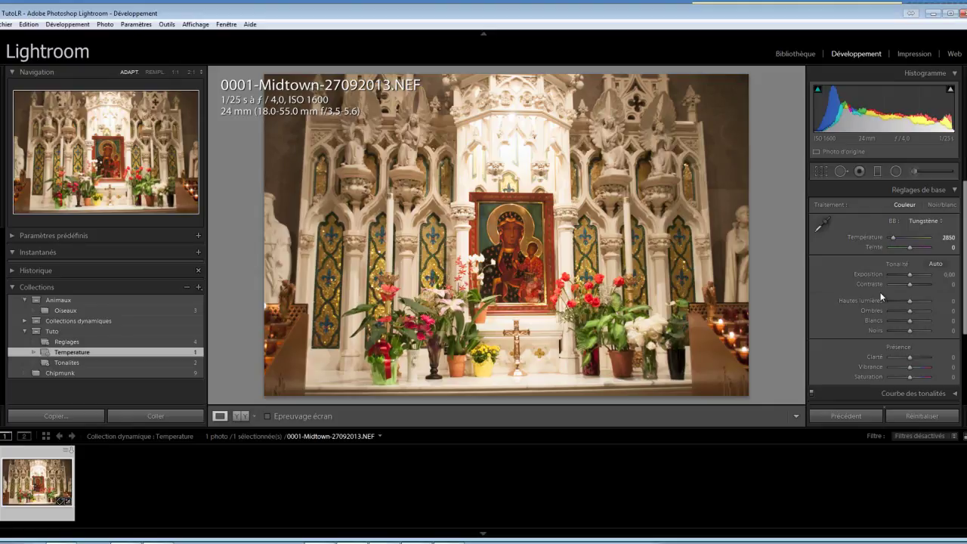
{"action": "left_click", "coordinate": [942, 222]}
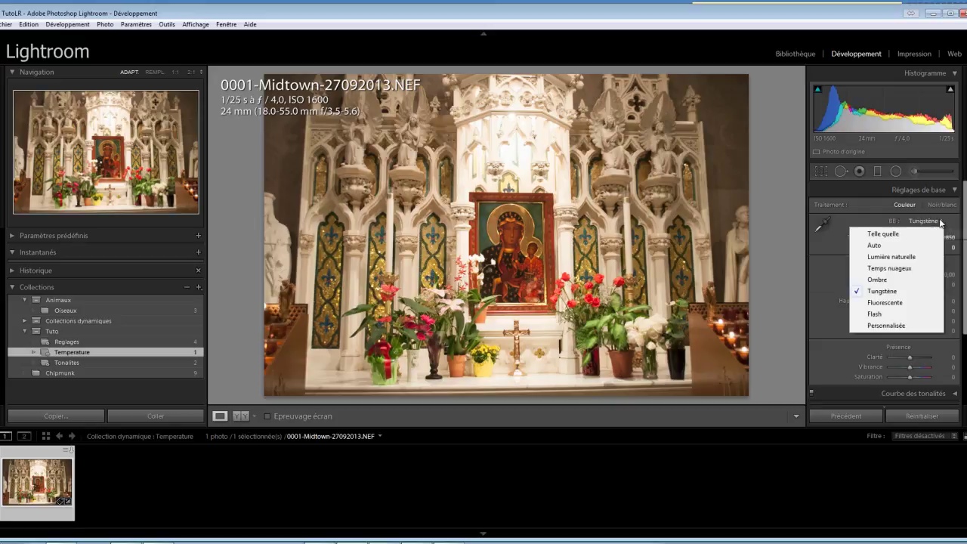
{"action": "left_click", "coordinate": [888, 247]}
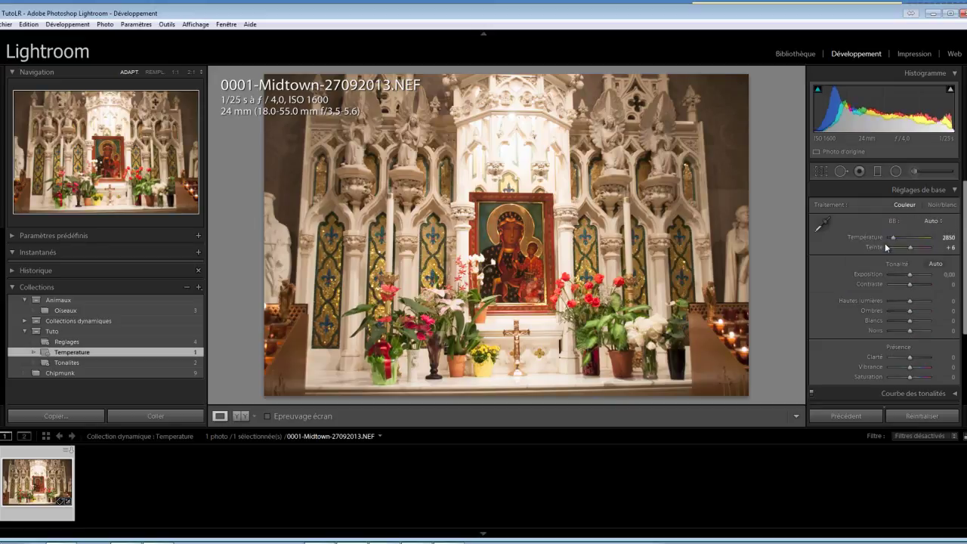
{"action": "left_click", "coordinate": [942, 222]}
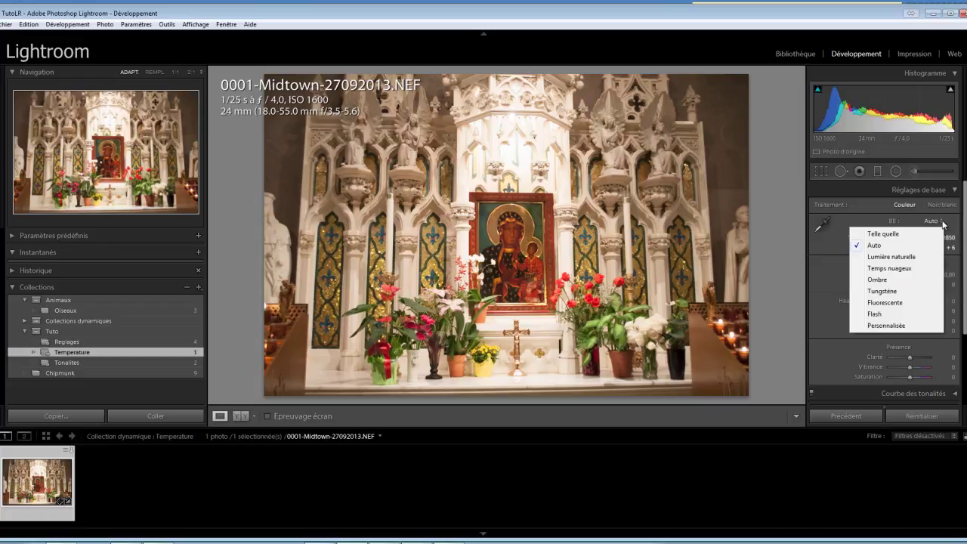
{"action": "left_click", "coordinate": [895, 235]}
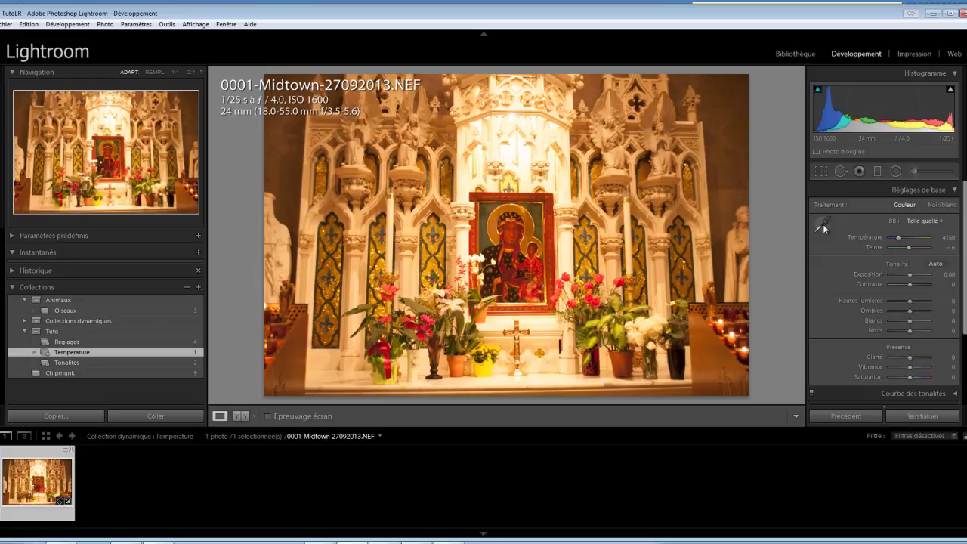
- Sample the altar's neutral white with the WB eyedropper, then fine-tune Temperature to 2700 with Tint +4
{"action": "left_click", "coordinate": [822, 226]}
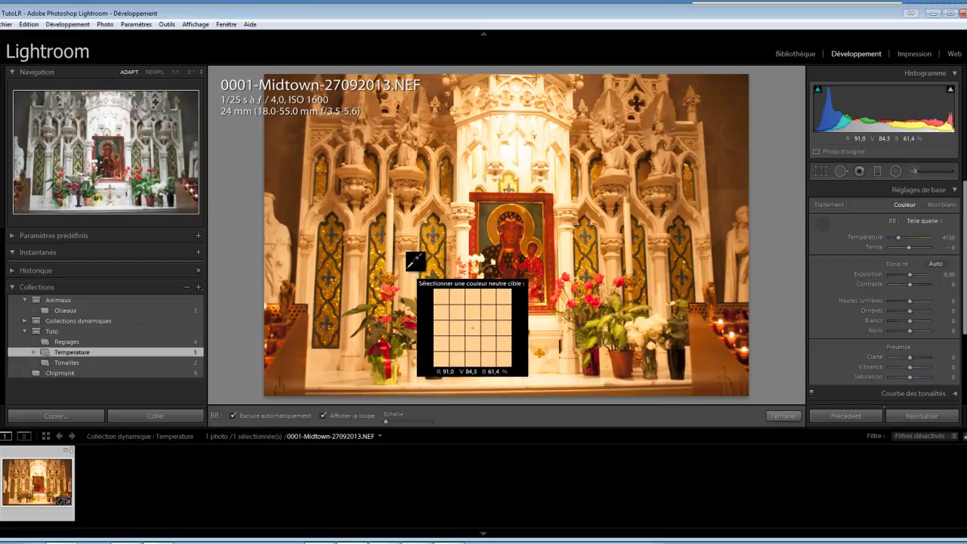
{"action": "left_click", "coordinate": [408, 270]}
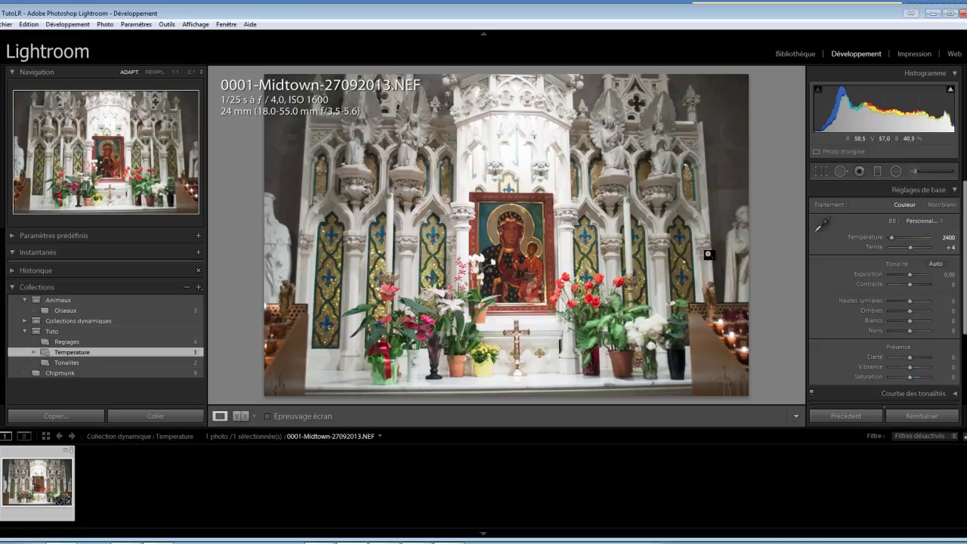
{"action": "type", "text": "3900"}
{"action": "left_click_drag", "start_coordinate": [948, 241], "coordinate": [950, 241]}
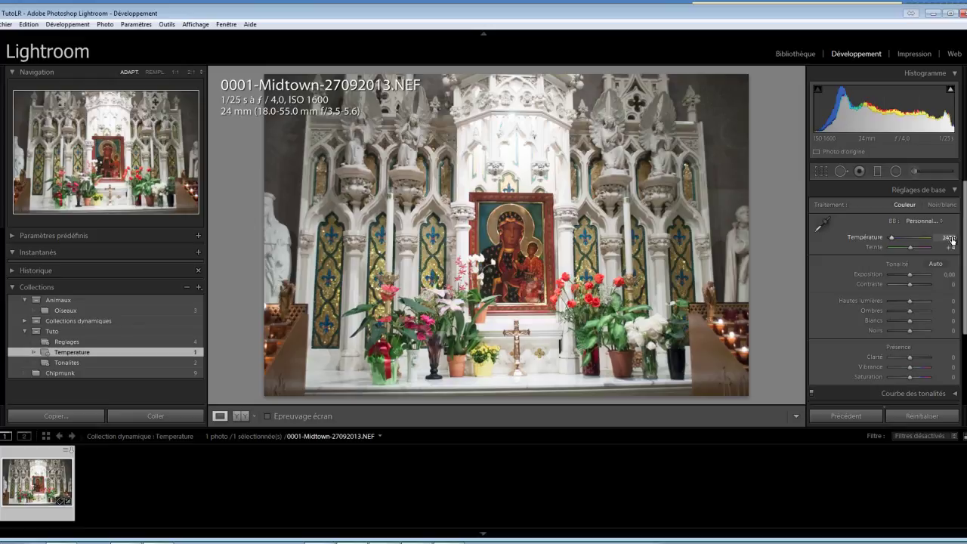
{"action": "left_click_drag", "start_coordinate": [949, 240], "coordinate": [949, 242]}
{"action": "left_click_drag", "start_coordinate": [949, 240], "coordinate": [952, 244]}
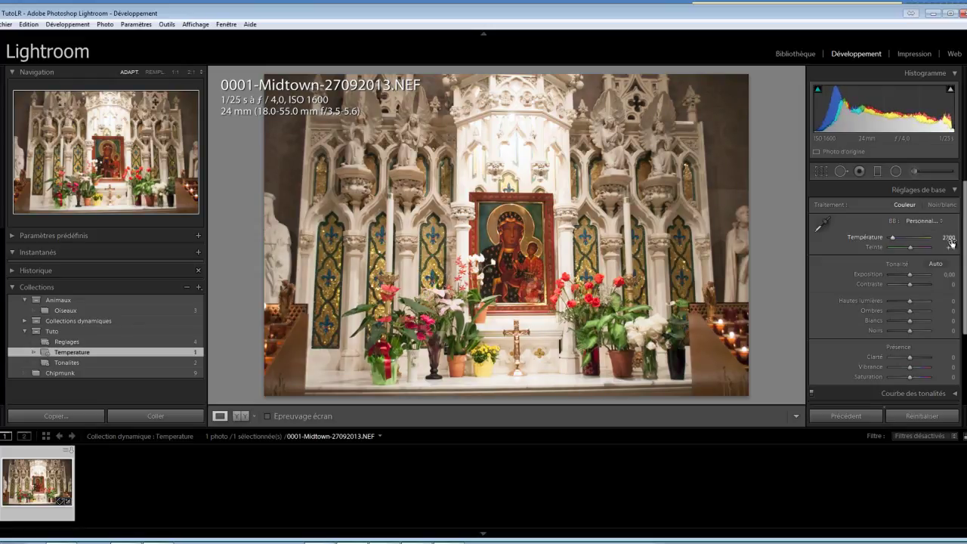
{"action": "left_click", "coordinate": [951, 241]}
{"action": "left_click_drag", "start_coordinate": [72, 352], "coordinate": [72, 347]}
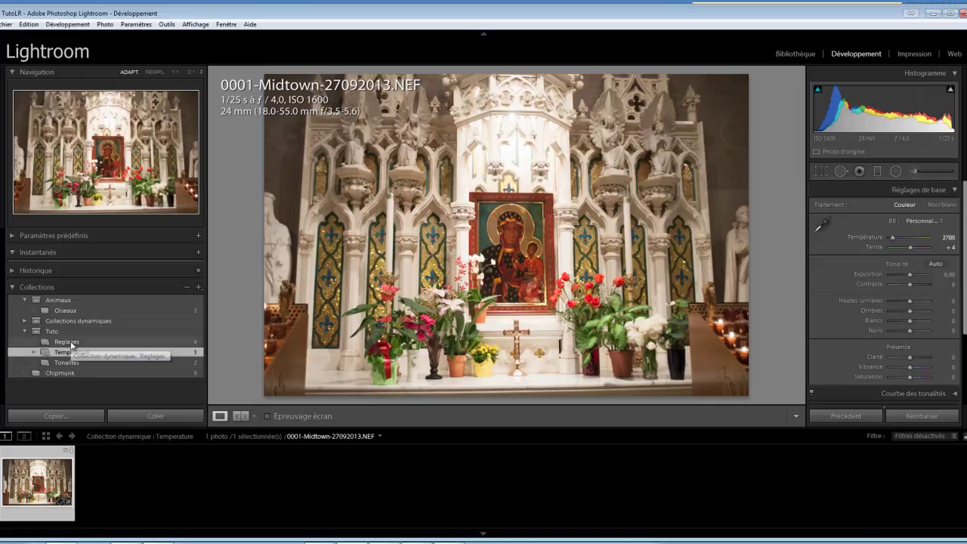
- Show the Reglages collection and open the mountain valley photo DSC_0083.NEF
{"action": "left_click", "coordinate": [71, 344]}
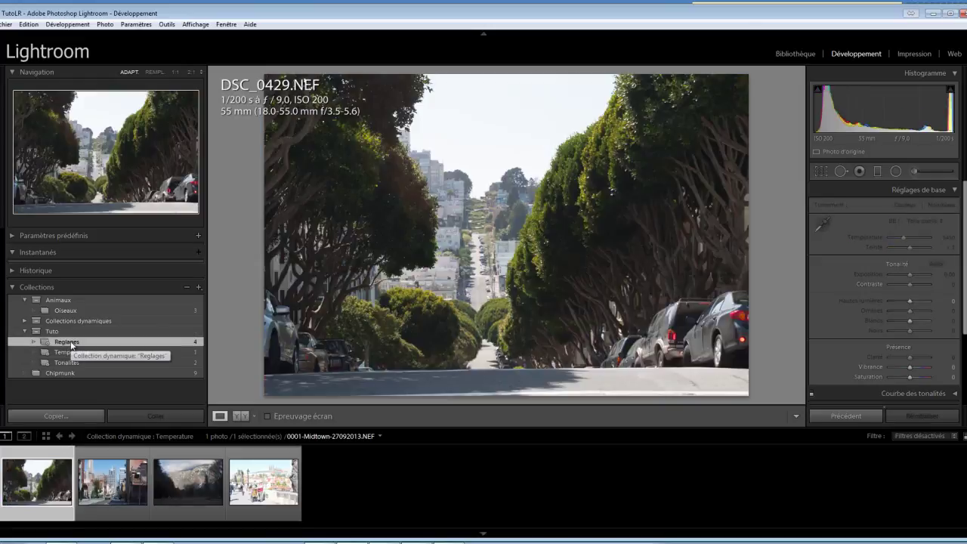
{"action": "left_click", "coordinate": [192, 488]}
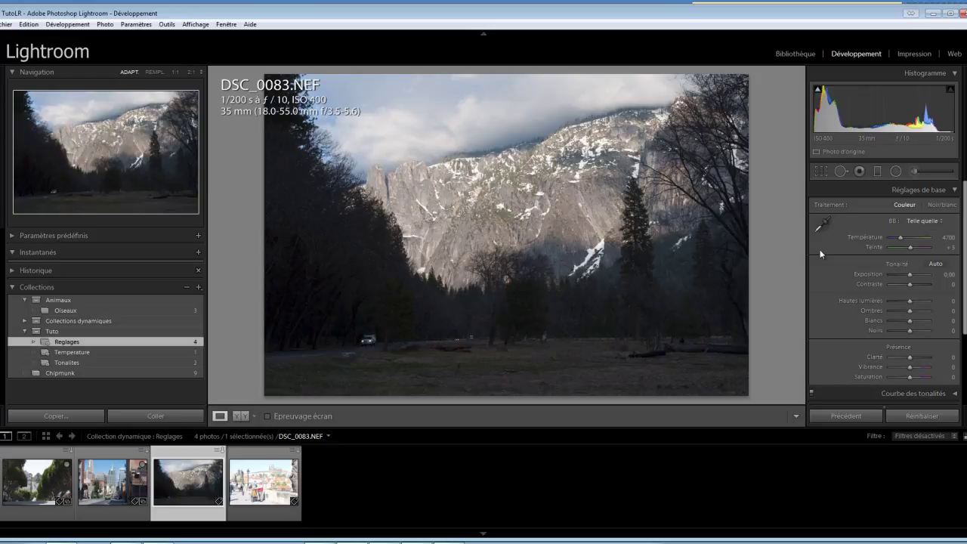
- Sample the grey cliff face for white balance, then settle Temperature at 4400 with Tint +4
{"action": "left_click", "coordinate": [822, 224]}
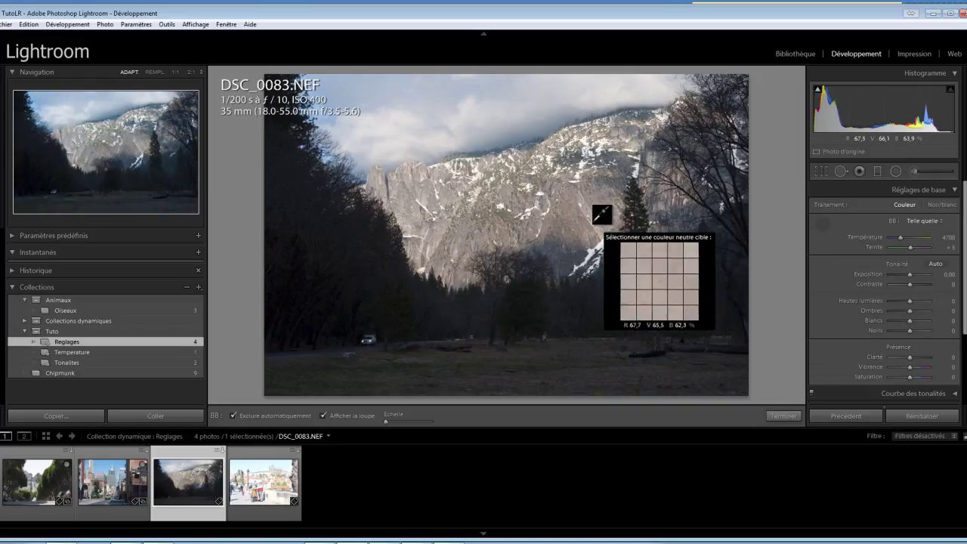
{"action": "left_click", "coordinate": [579, 177]}
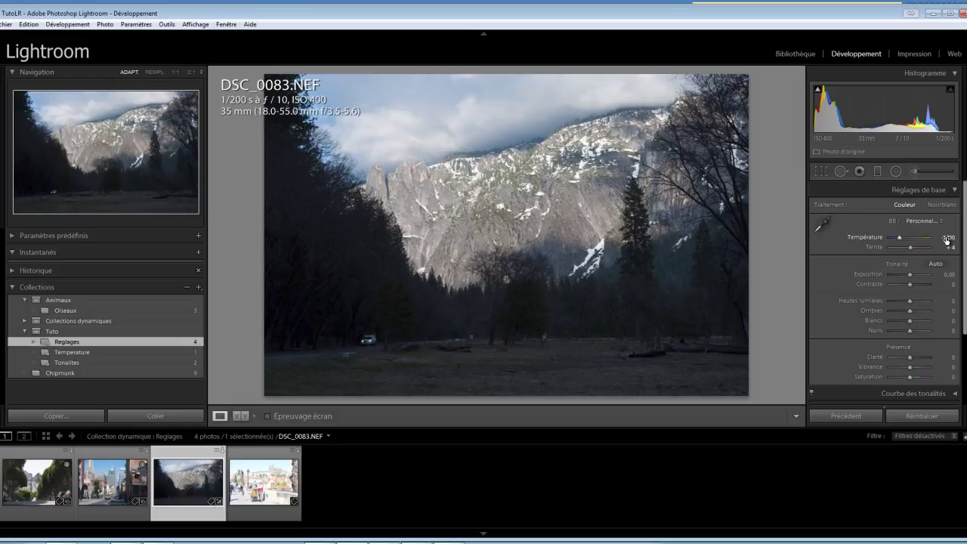
{"action": "left_click_drag", "start_coordinate": [946, 240], "coordinate": [955, 241]}
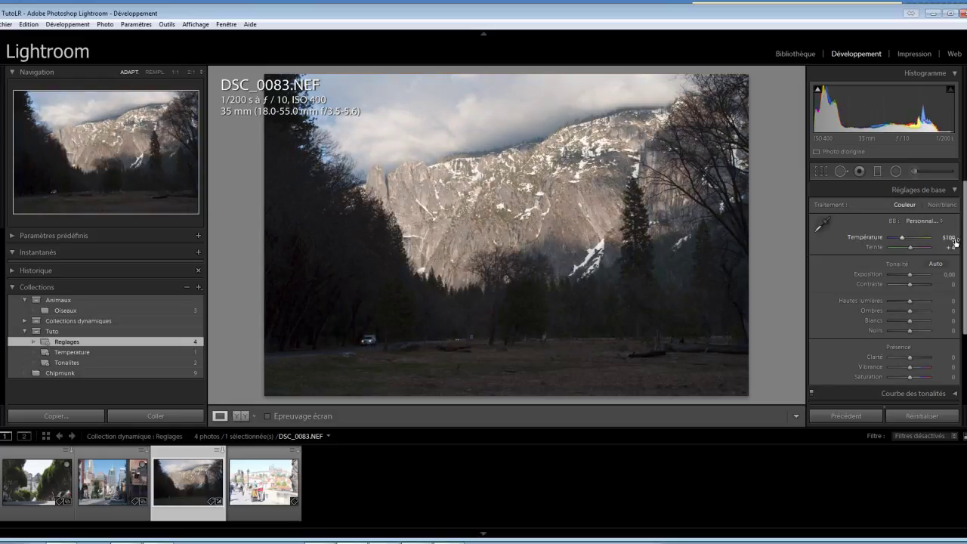
{"action": "left_click_drag", "start_coordinate": [955, 242], "coordinate": [951, 242]}
{"action": "left_click_drag", "start_coordinate": [951, 242], "coordinate": [950, 240]}
{"action": "left_click", "coordinate": [948, 238]}
{"action": "type", "text": "5100"}
{"action": "type", "text": "5400"}
{"action": "key", "text": "Return"}
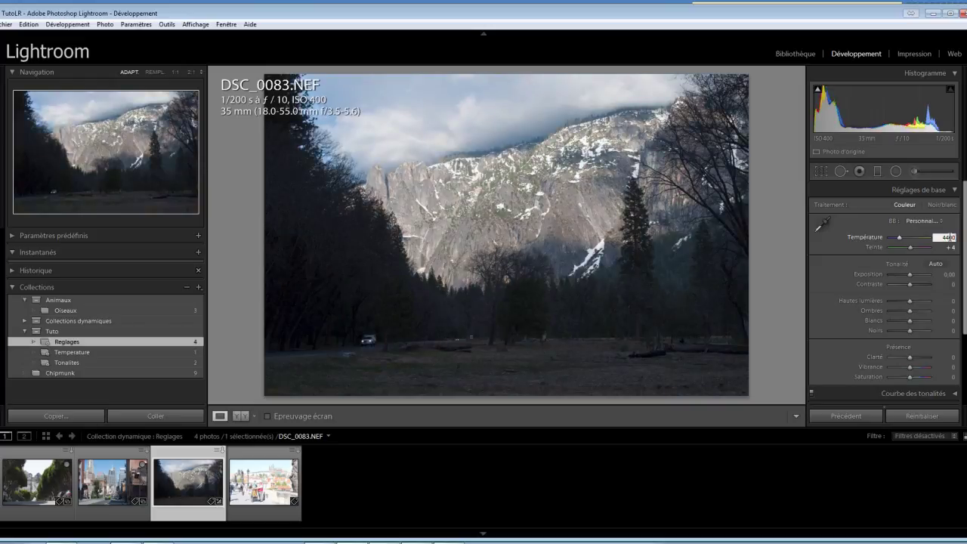
{"action": "key", "text": "Return"}
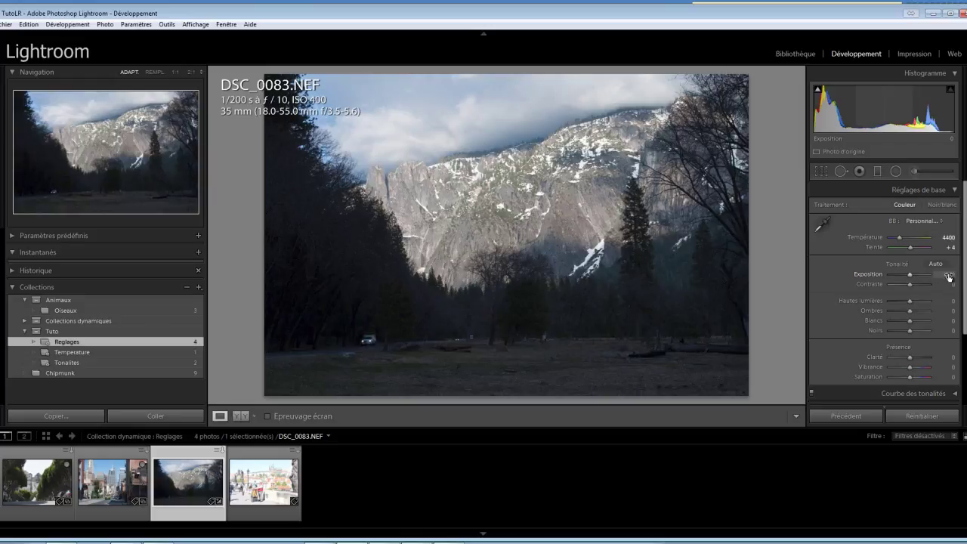
- Reset Exposure to 0 after a trial drag and lower Highlights to −15
{"action": "left_click_drag", "start_coordinate": [949, 277], "coordinate": [946, 281]}
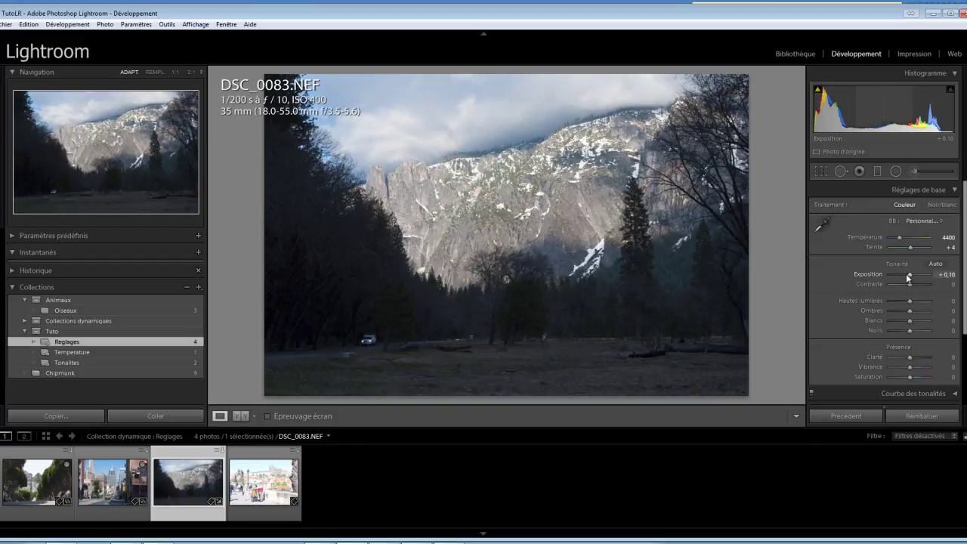
{"action": "double_click", "coordinate": [912, 278]}
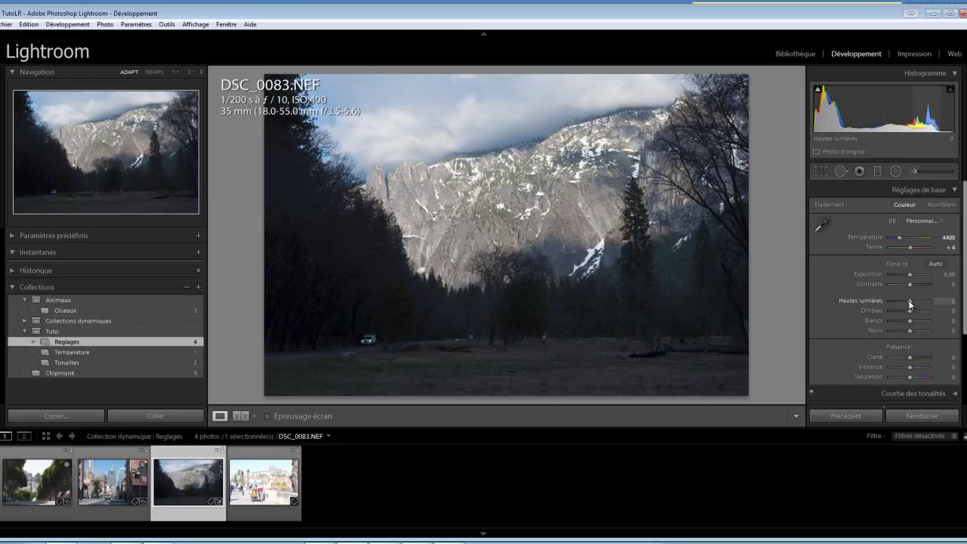
{"action": "left_click_drag", "start_coordinate": [909, 301], "coordinate": [906, 302]}
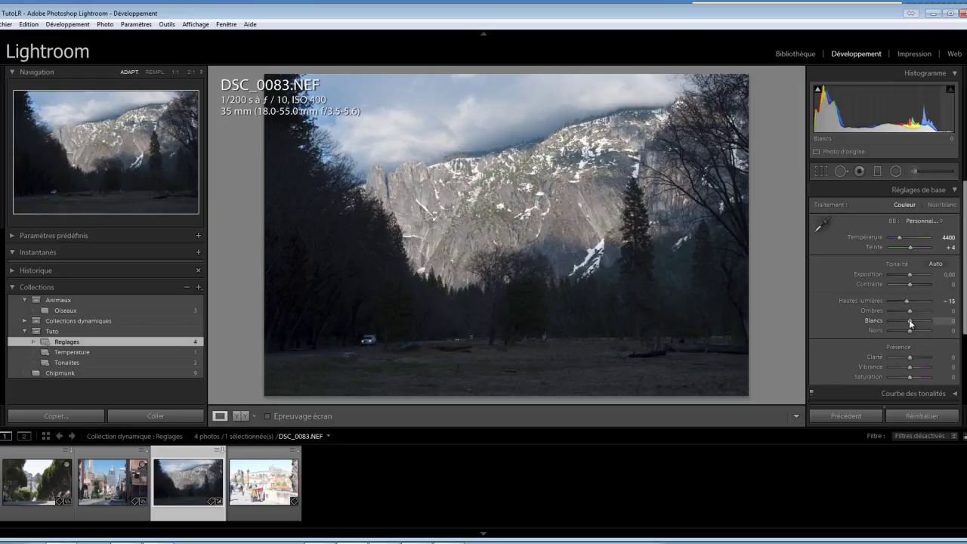
- Set Whites +9 and Blacks +70 using clipping previews, then Shadows +42 and Contrast +12
{"action": "key", "text": "alt"}
{"action": "left_click_drag", "start_coordinate": [909, 322], "coordinate": [911, 327]}
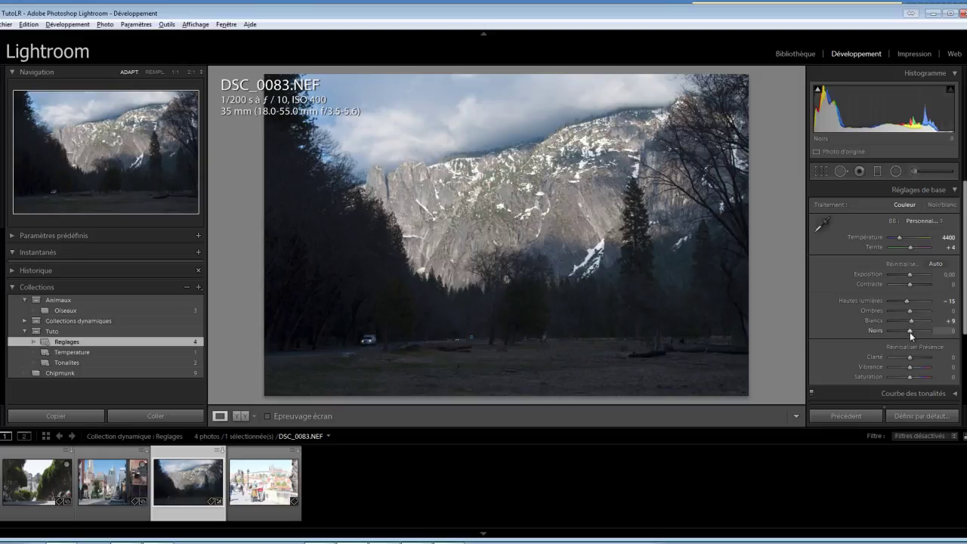
{"action": "left_click_drag", "start_coordinate": [910, 330], "coordinate": [918, 334]}
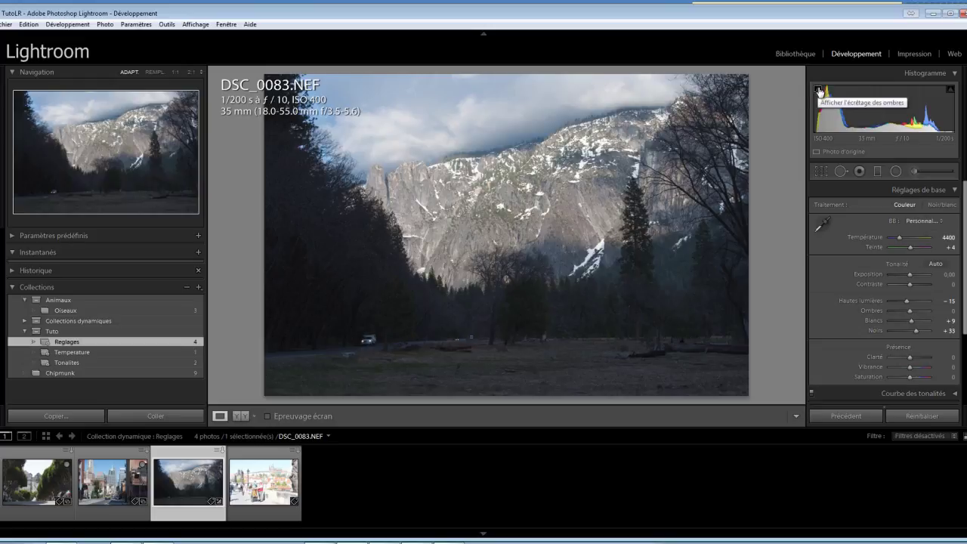
{"action": "left_click", "coordinate": [819, 90]}
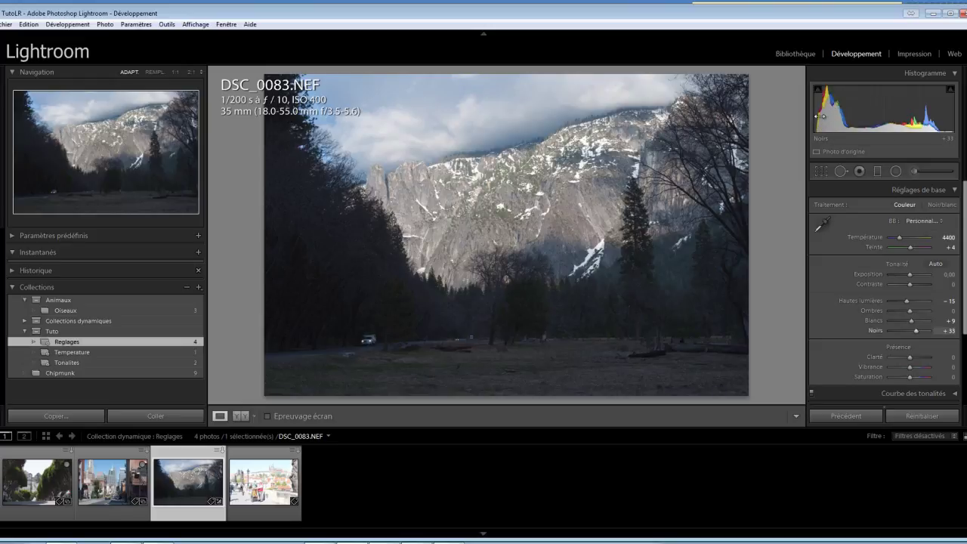
{"action": "mouse_move", "coordinate": [820, 116]}
{"action": "left_mouse_down"}
{"action": "mouse_move", "coordinate": [833, 118]}
{"action": "mouse_move", "coordinate": [827, 124]}
{"action": "left_mouse_up"}
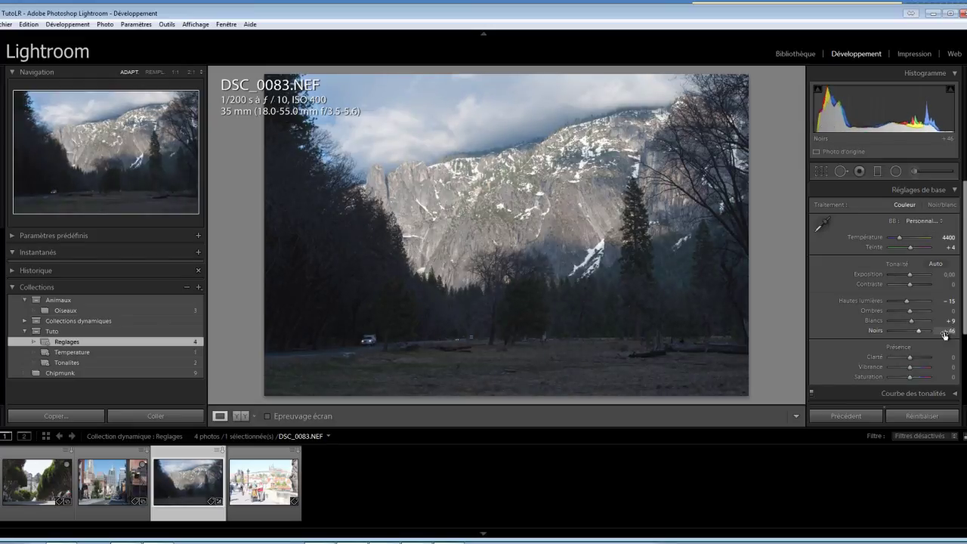
{"action": "left_click_drag", "start_coordinate": [951, 334], "coordinate": [961, 335]}
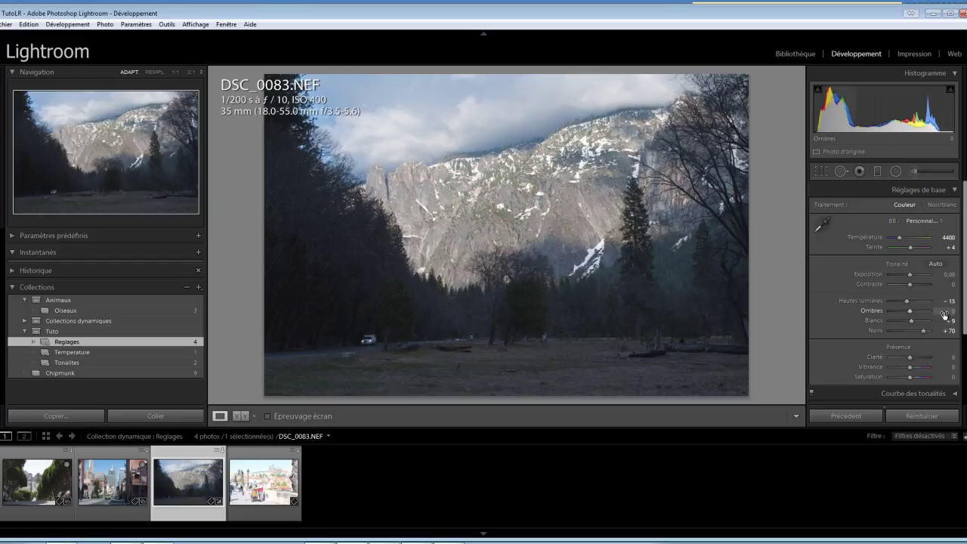
{"action": "left_click_drag", "start_coordinate": [945, 316], "coordinate": [951, 318]}
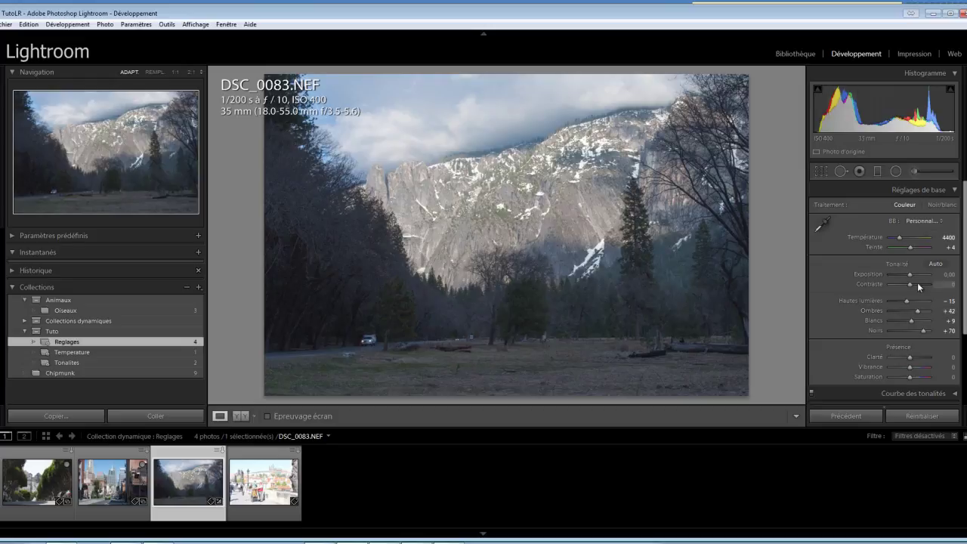
{"action": "left_click_drag", "start_coordinate": [909, 284], "coordinate": [910, 286]}
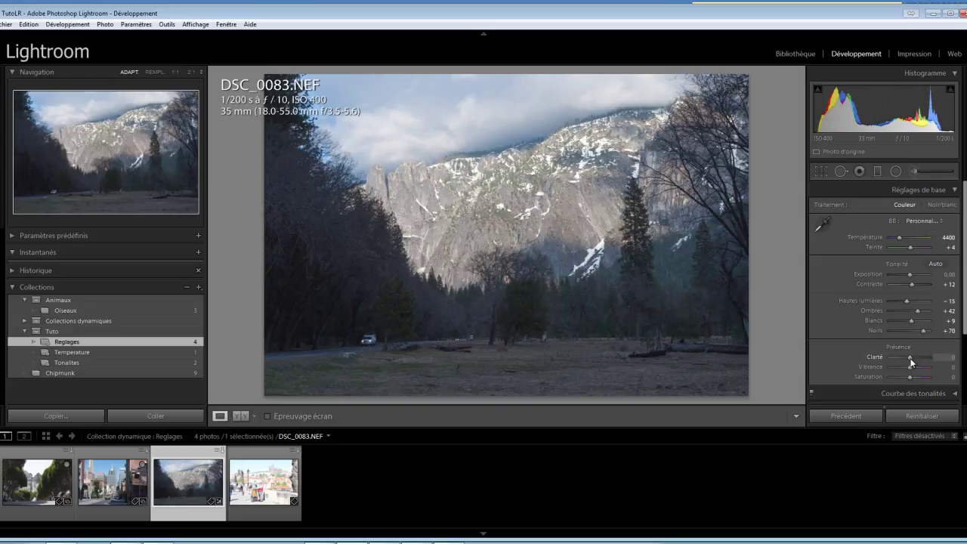
- Set the mountain photo's Clarity to +20
{"action": "left_click_drag", "start_coordinate": [911, 362], "coordinate": [915, 361]}
{"action": "left_click", "coordinate": [946, 358]}
{"action": "type", "text": "20"}
{"action": "key", "text": "Return"}
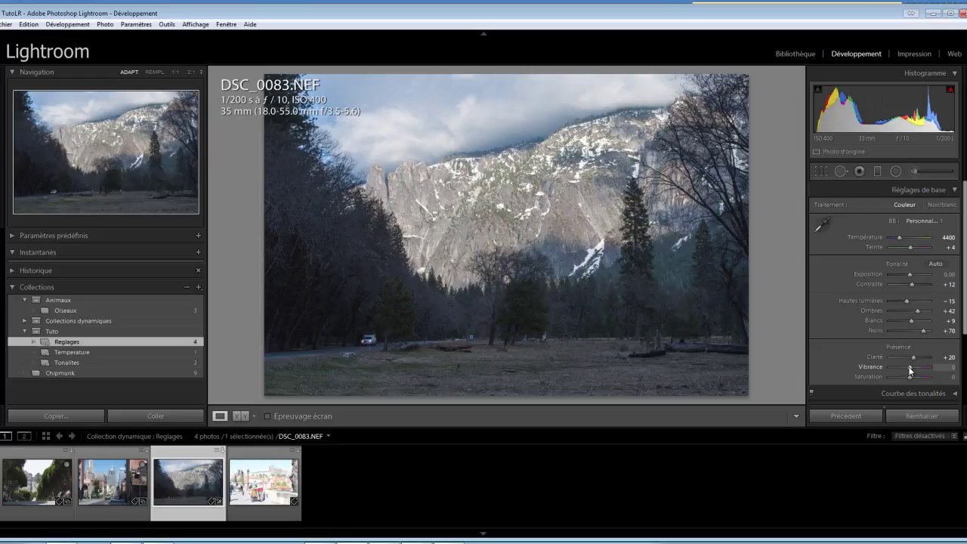
- Preview a strong Vibrance boost, then settle Vibrance at a subtle +7
{"action": "left_click_drag", "start_coordinate": [909, 366], "coordinate": [924, 370]}
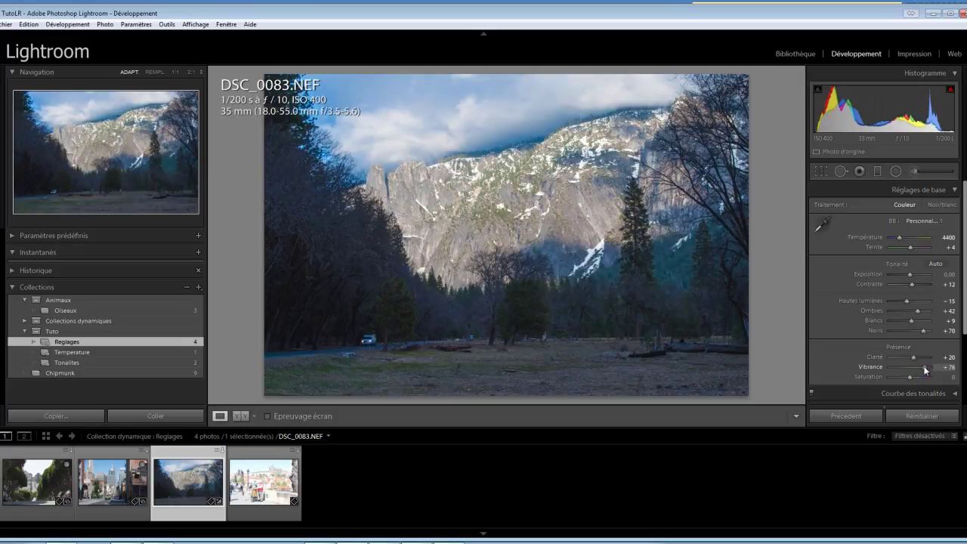
{"action": "mouse_move", "coordinate": [924, 370]}
{"action": "left_mouse_down"}
{"action": "mouse_move", "coordinate": [934, 373]}
{"action": "mouse_move", "coordinate": [911, 378]}
{"action": "left_mouse_up"}
{"action": "left_click_drag", "start_coordinate": [912, 370], "coordinate": [910, 370]}
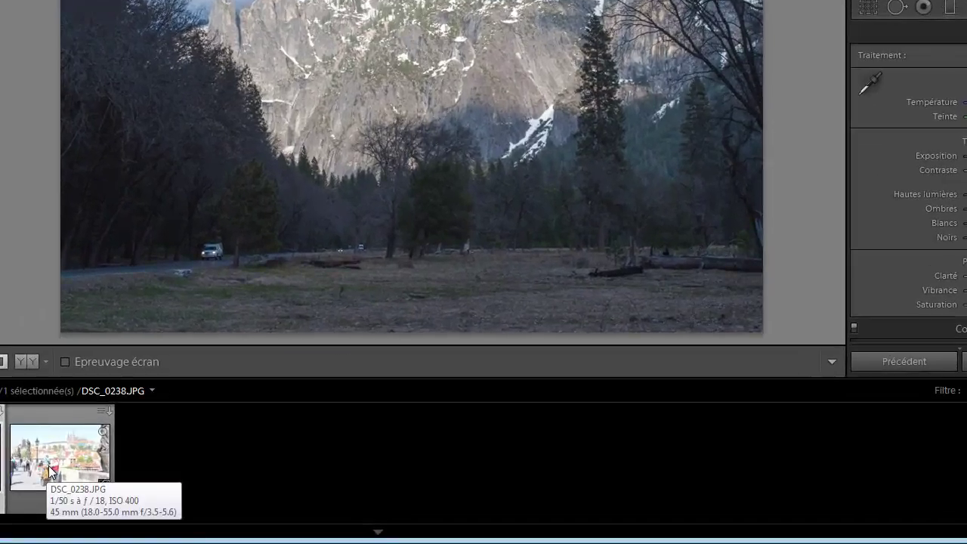
- Open the Prague bridge photo DSC_0238.JPG and drop its Exposure to −1.60
{"action": "left_click", "coordinate": [50, 470]}
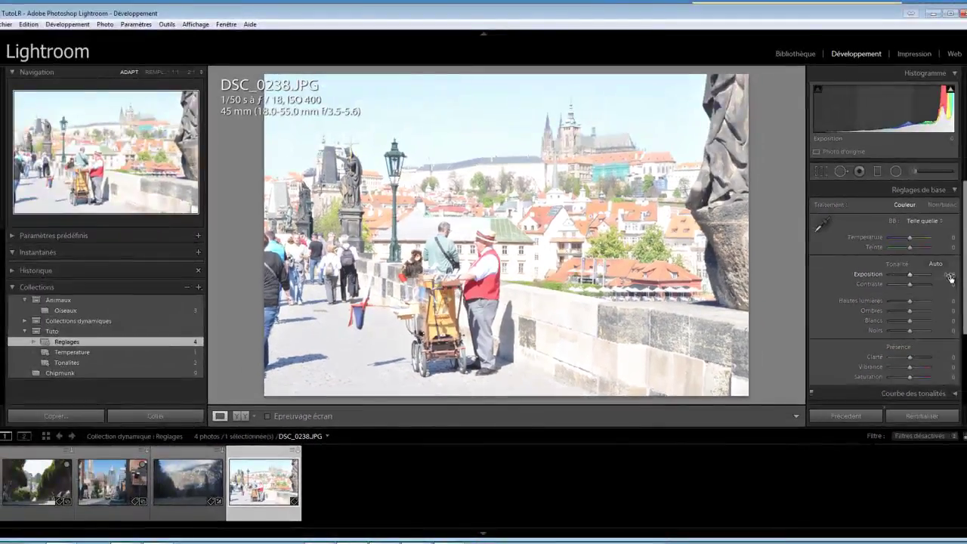
{"action": "left_click_drag", "start_coordinate": [951, 278], "coordinate": [942, 283]}
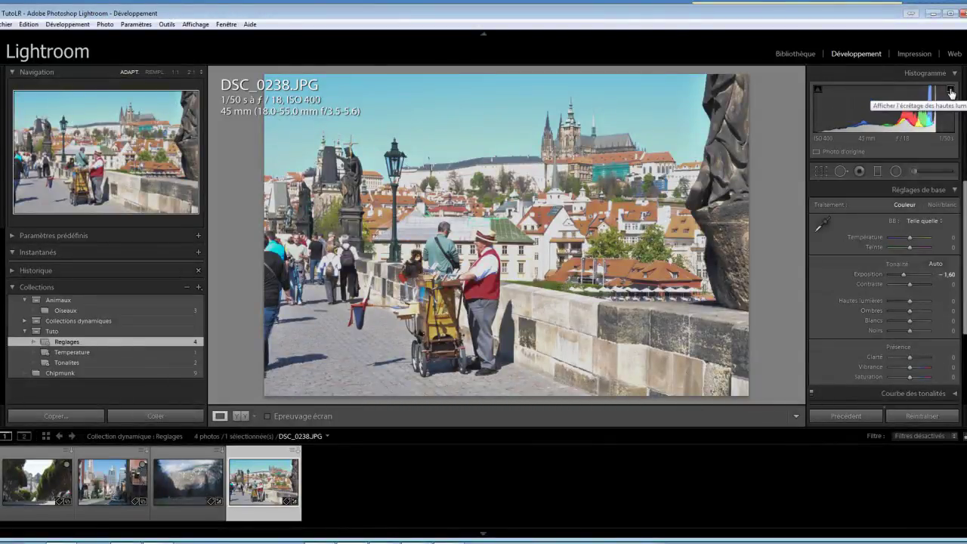
- Set the bridge photo's Whites to +12 while checking highlight clipping, then open DSC_0429.NEF
{"action": "left_click", "coordinate": [951, 91]}
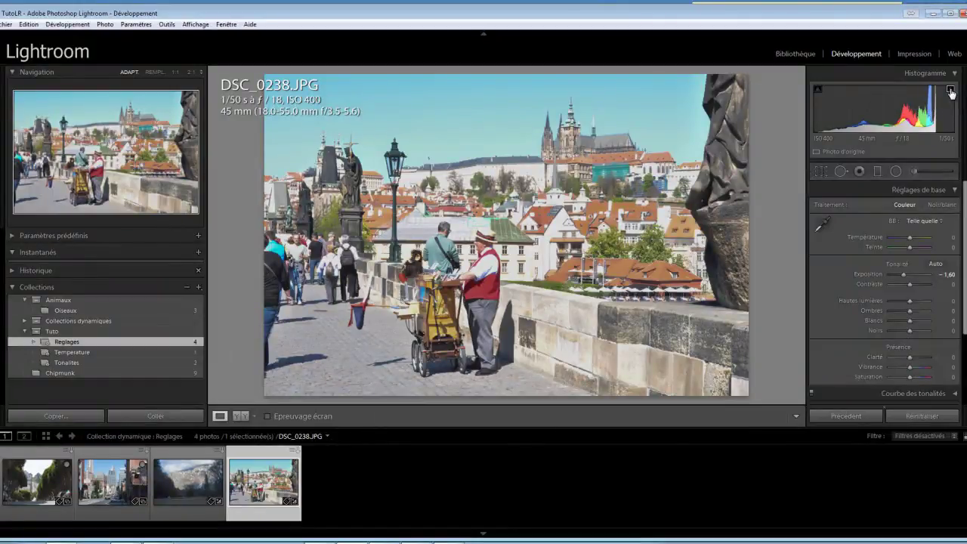
{"action": "left_click", "coordinate": [951, 90]}
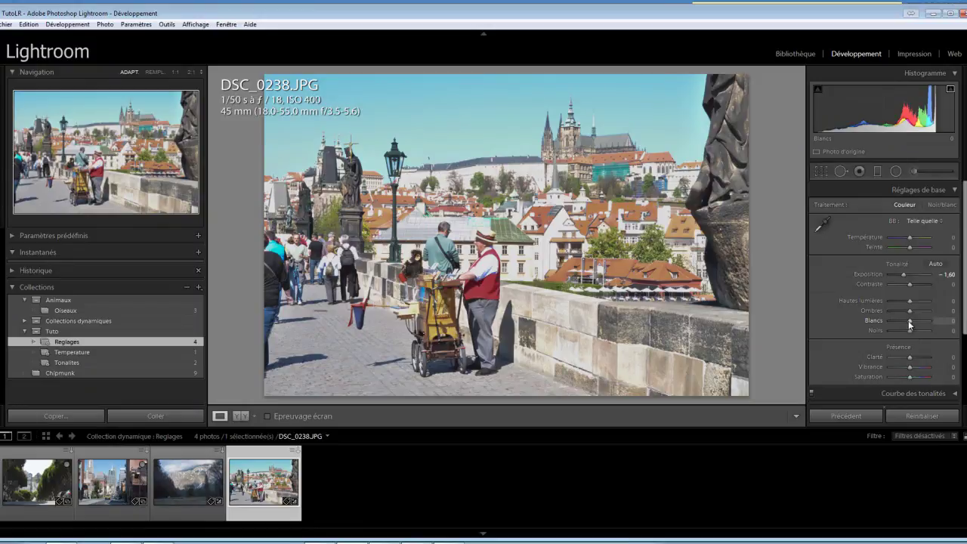
{"action": "left_click_drag", "start_coordinate": [911, 321], "coordinate": [918, 322]}
{"action": "key", "text": "j"}
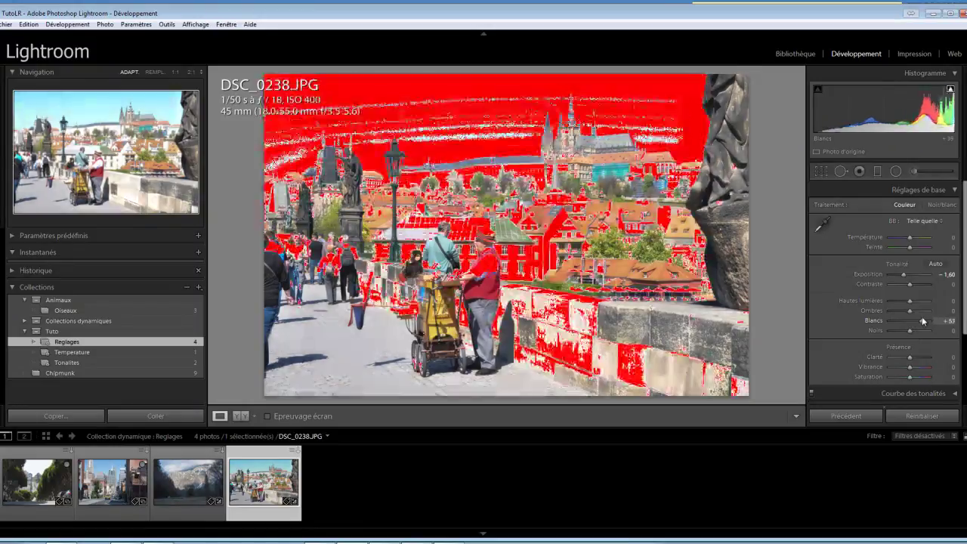
{"action": "key", "text": "j"}
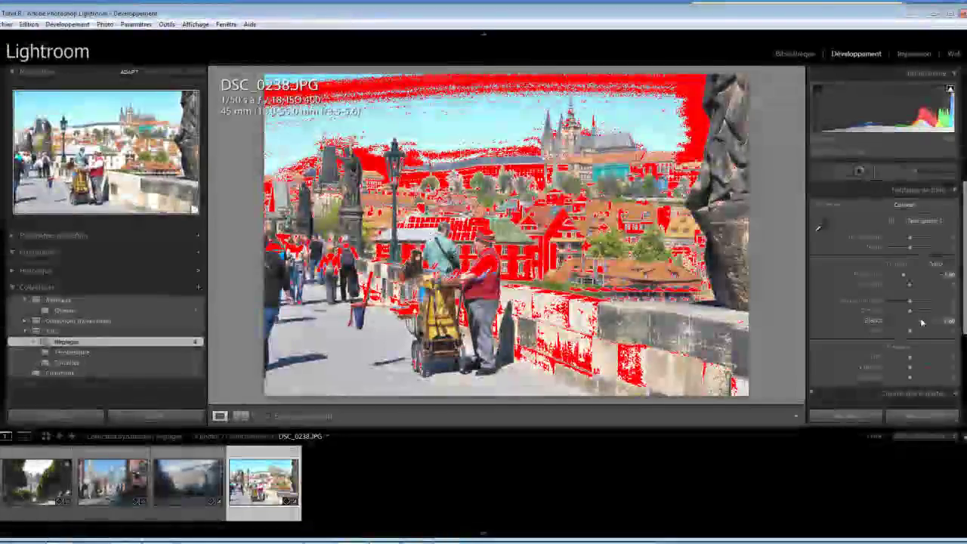
{"action": "left_click_drag", "start_coordinate": [920, 323], "coordinate": [916, 325]}
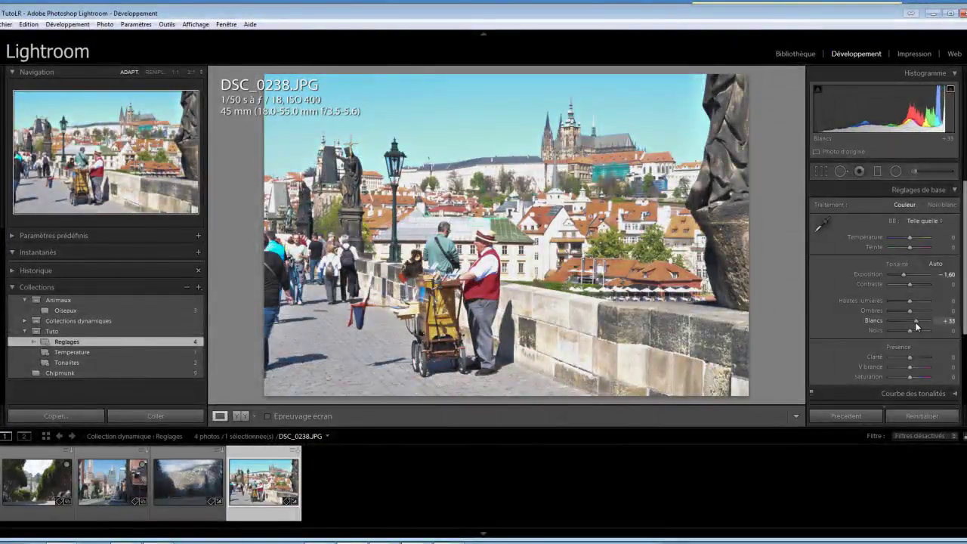
{"action": "left_click_drag", "start_coordinate": [915, 322], "coordinate": [911, 323]}
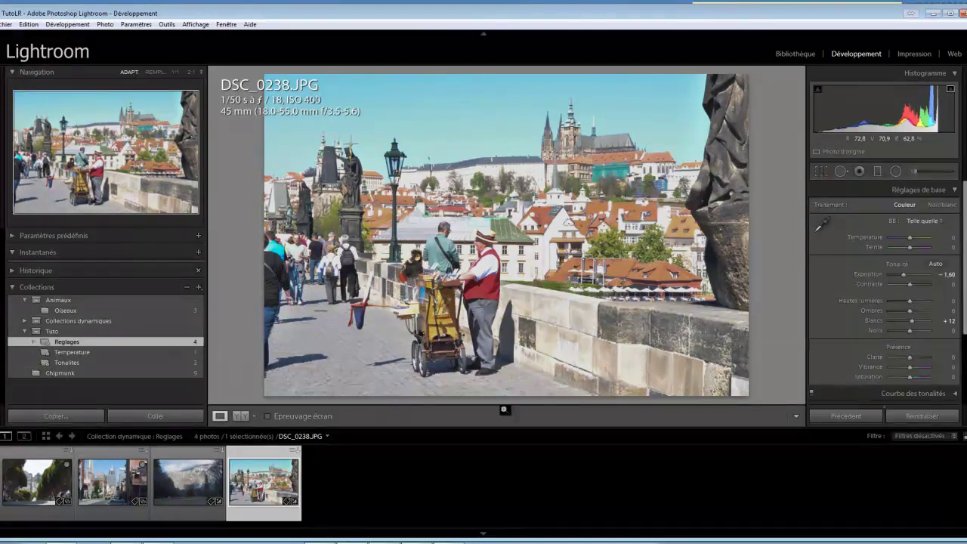
{"action": "left_click", "coordinate": [35, 484]}
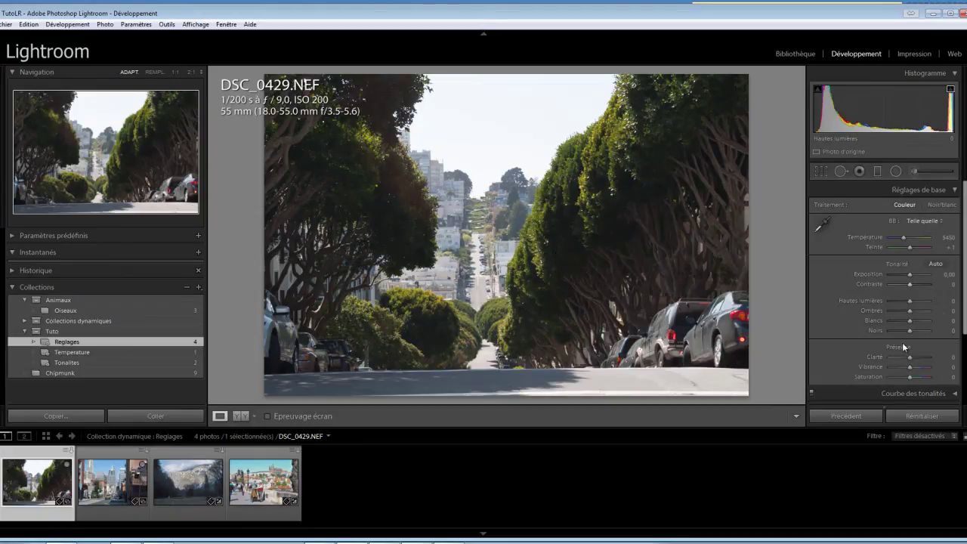
- Give the street photo Highlights −68, Shadows +47, Contrast +23 and Clarity +23
{"action": "scroll", "coordinate": [966, 278], "scroll_direction": "down", "scroll_amount": 1}
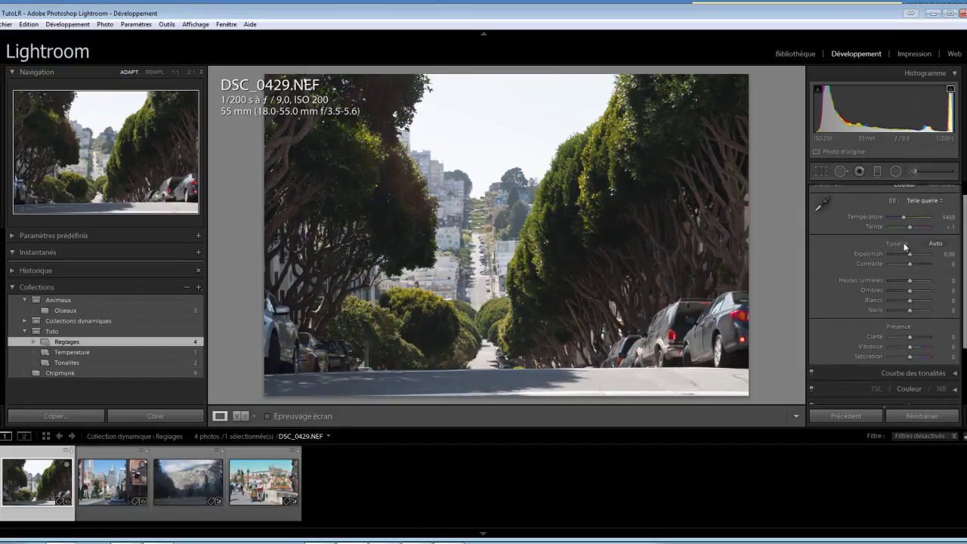
{"action": "scroll", "coordinate": [964, 249], "scroll_direction": "up", "scroll_amount": 1}
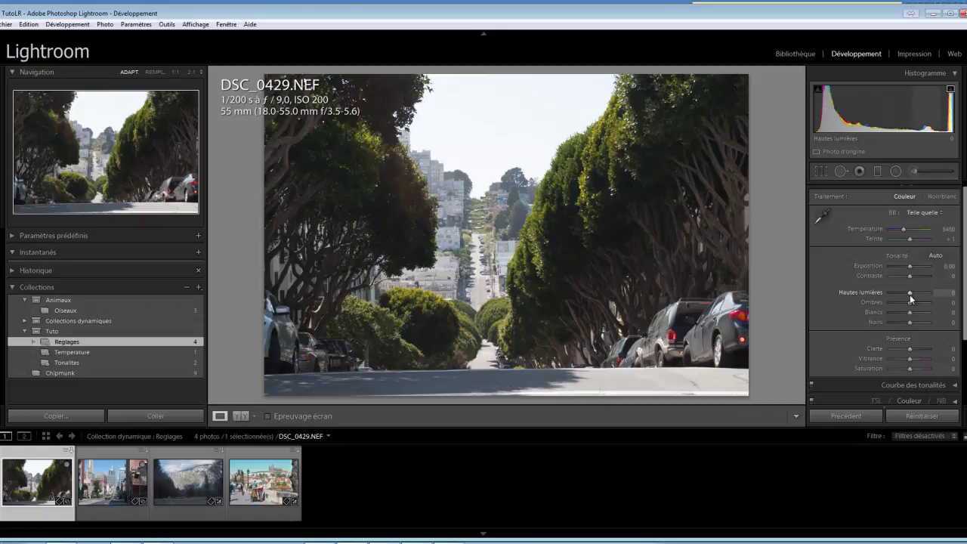
{"action": "left_click_drag", "start_coordinate": [910, 293], "coordinate": [896, 291]}
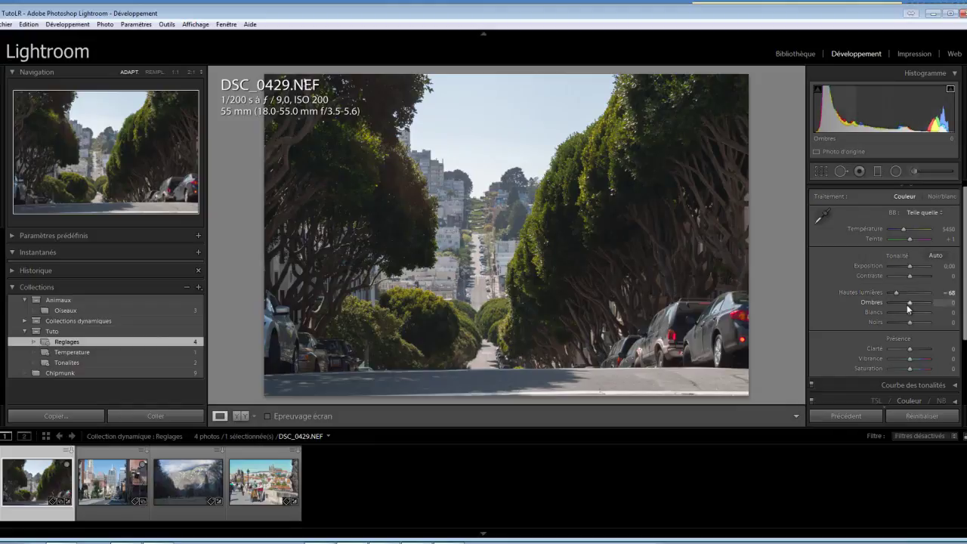
{"action": "left_click_drag", "start_coordinate": [910, 303], "coordinate": [920, 306]}
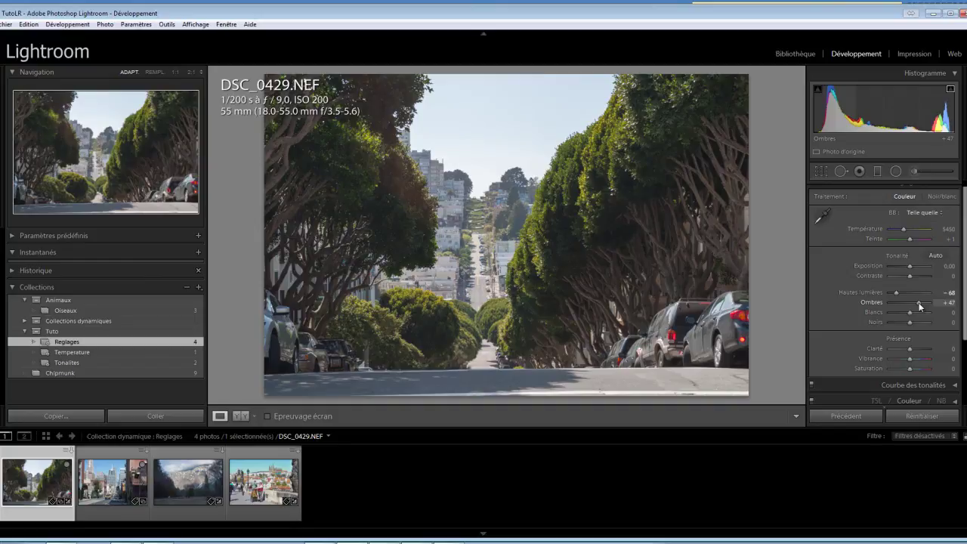
{"action": "left_click_drag", "start_coordinate": [910, 275], "coordinate": [915, 279]}
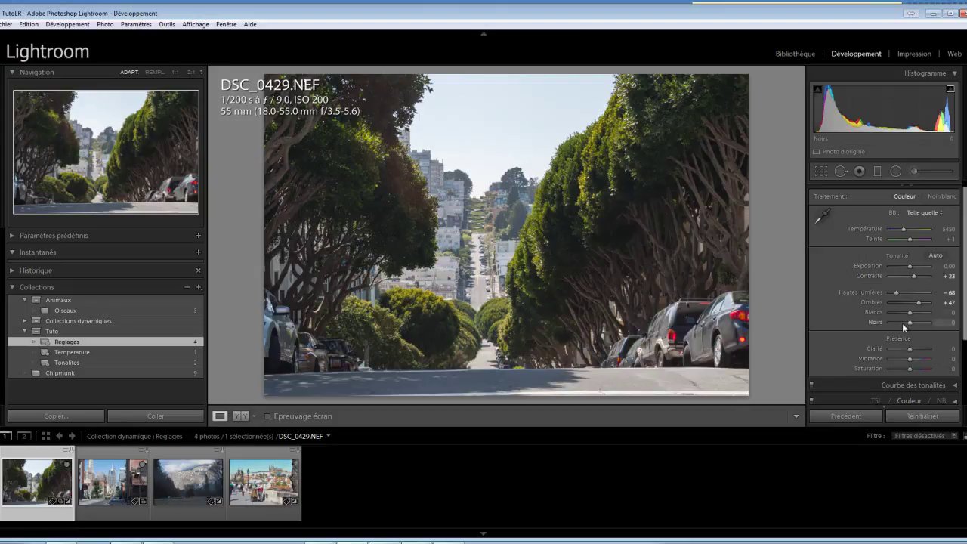
{"action": "left_click_drag", "start_coordinate": [909, 349], "coordinate": [914, 351]}
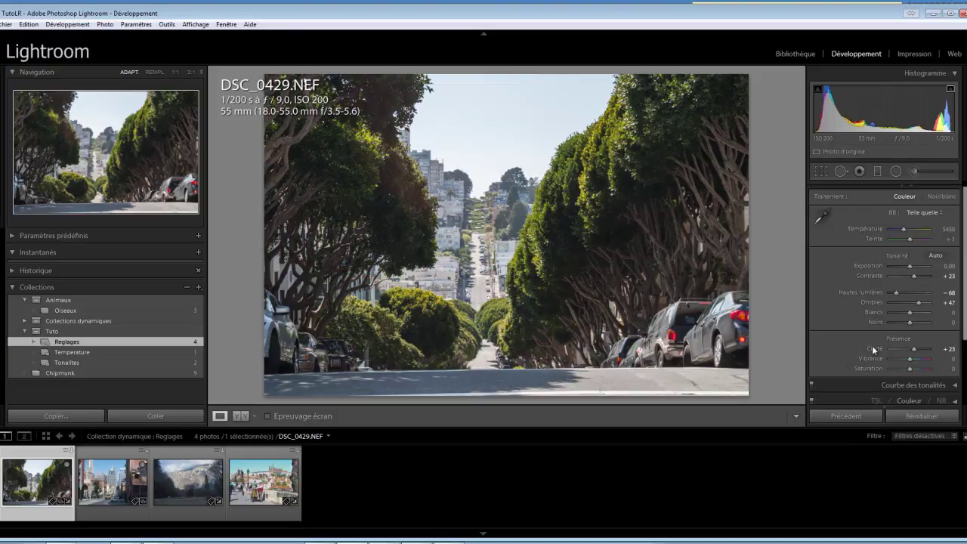
{"action": "scroll", "coordinate": [843, 359], "scroll_direction": "down", "scroll_amount": 2}
{"action": "left_click_drag", "start_coordinate": [964, 340], "coordinate": [964, 360]}
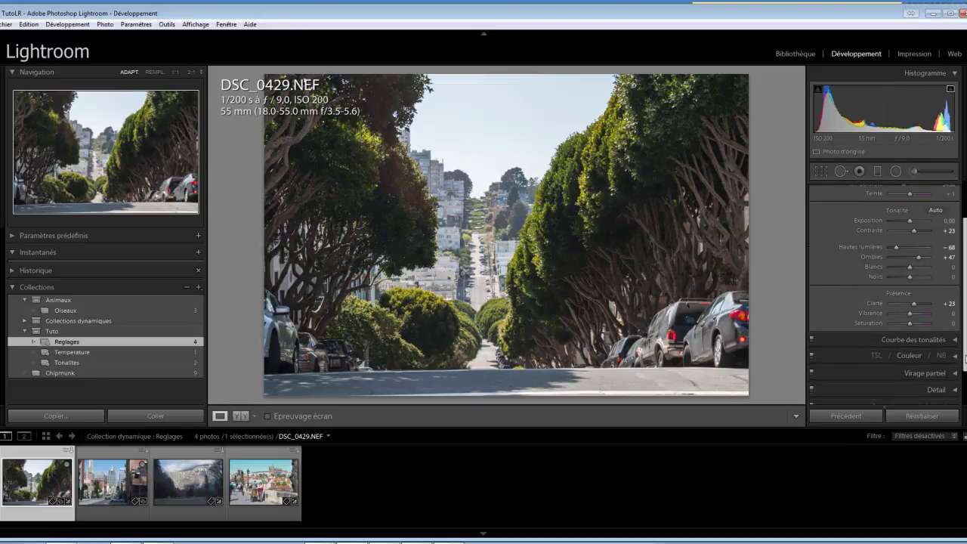
- Expand the Courbe des tonalités panel and show the Tonalites collection with DSC_7330.NEF
{"action": "left_click", "coordinate": [955, 340]}
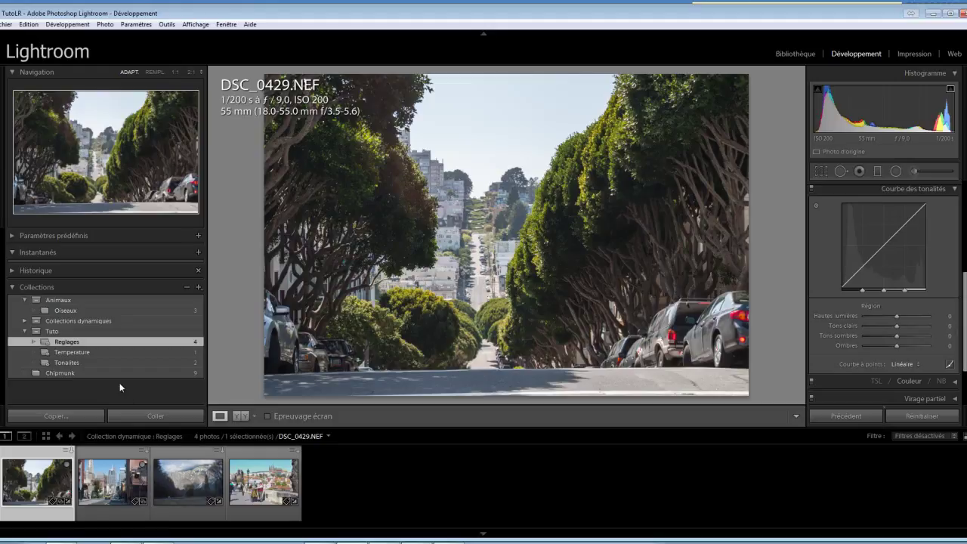
{"action": "left_click", "coordinate": [67, 363]}
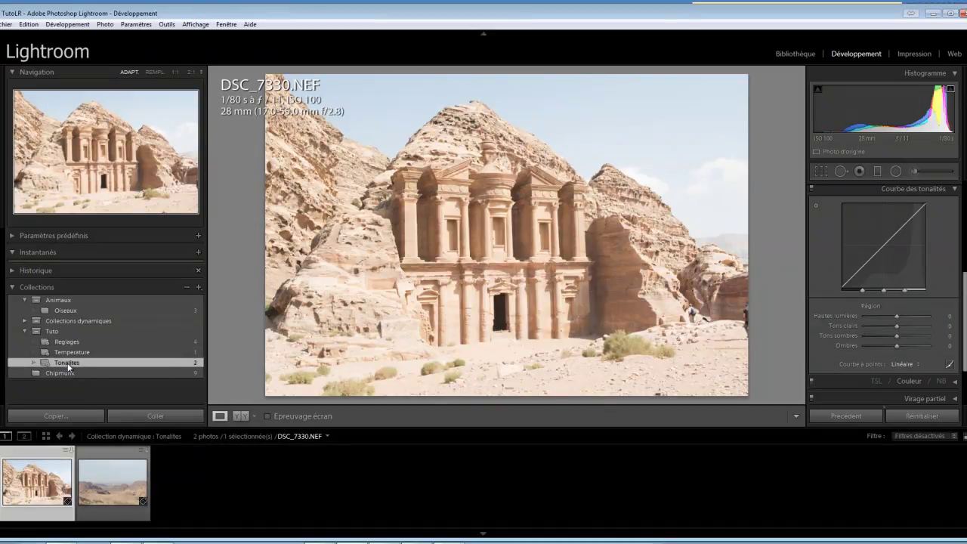
- Open the desert landscape DSC_7666.NEF and lower its Exposition to -0.90
{"action": "left_click", "coordinate": [110, 485]}
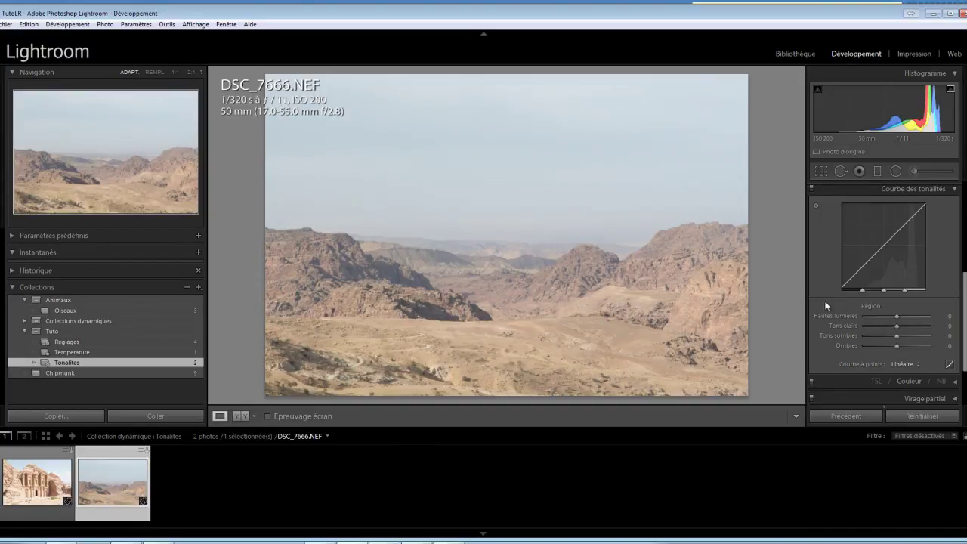
{"action": "left_click_drag", "start_coordinate": [965, 292], "coordinate": [964, 203]}
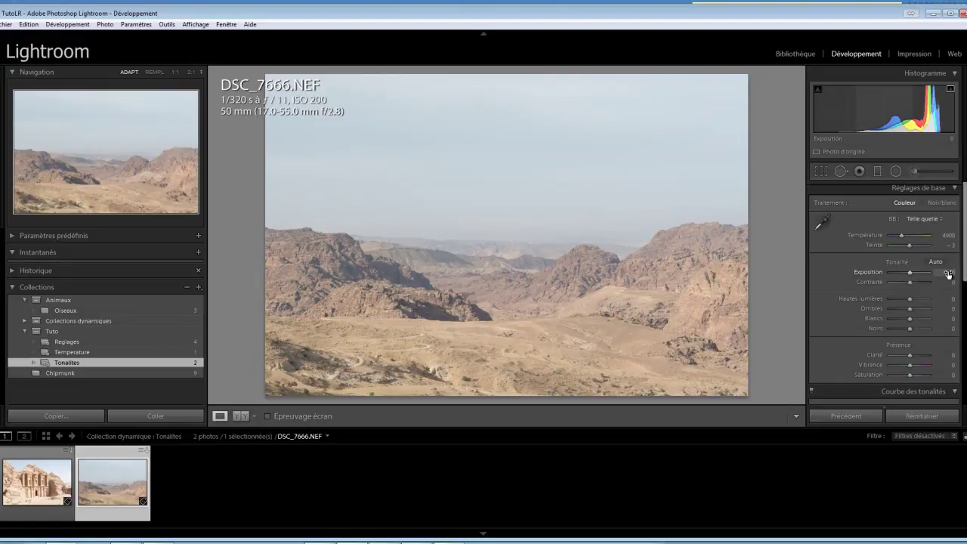
{"action": "left_click_drag", "start_coordinate": [948, 276], "coordinate": [942, 277]}
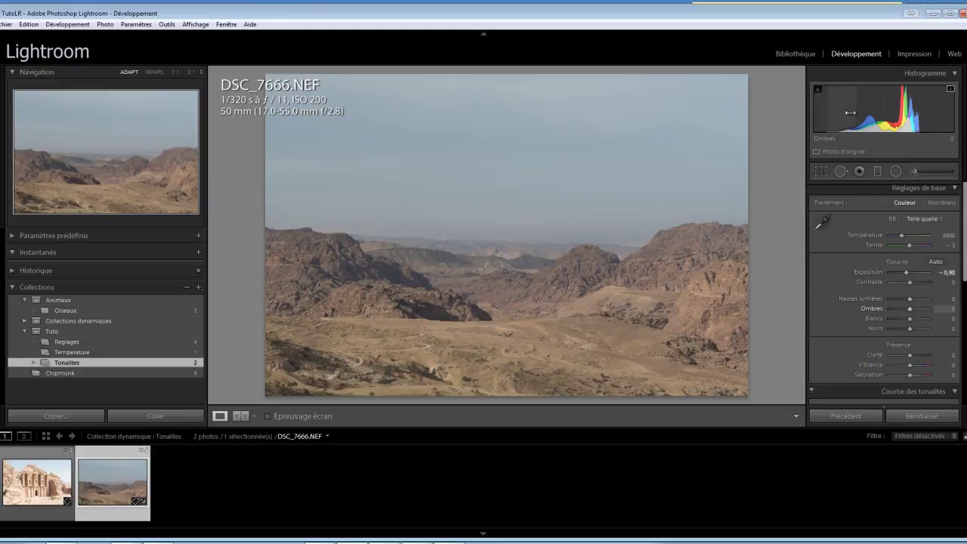
{"action": "left_click_drag", "start_coordinate": [964, 221], "coordinate": [964, 313]}
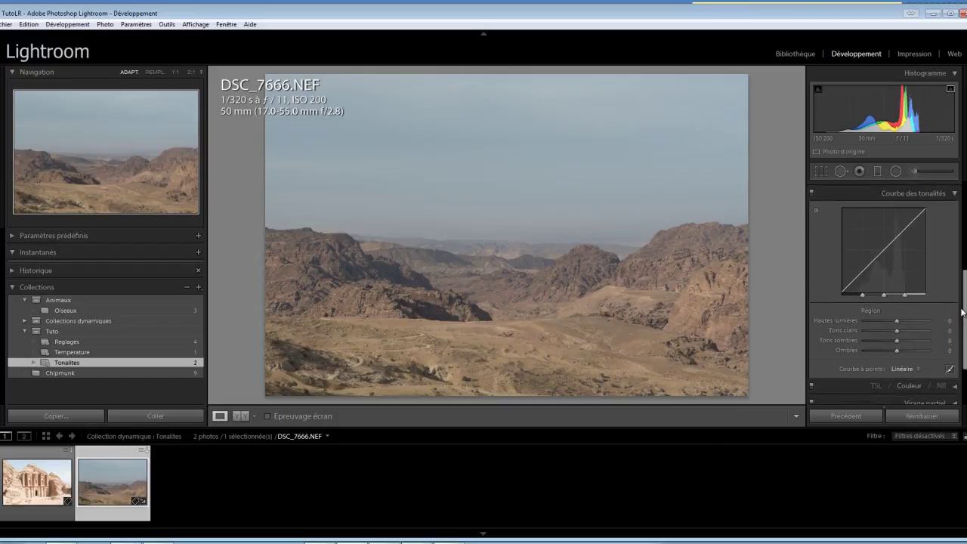
- Reset all Develop settings on DSC_7666.NEF with Réinitialiser
{"action": "left_click", "coordinate": [907, 420]}
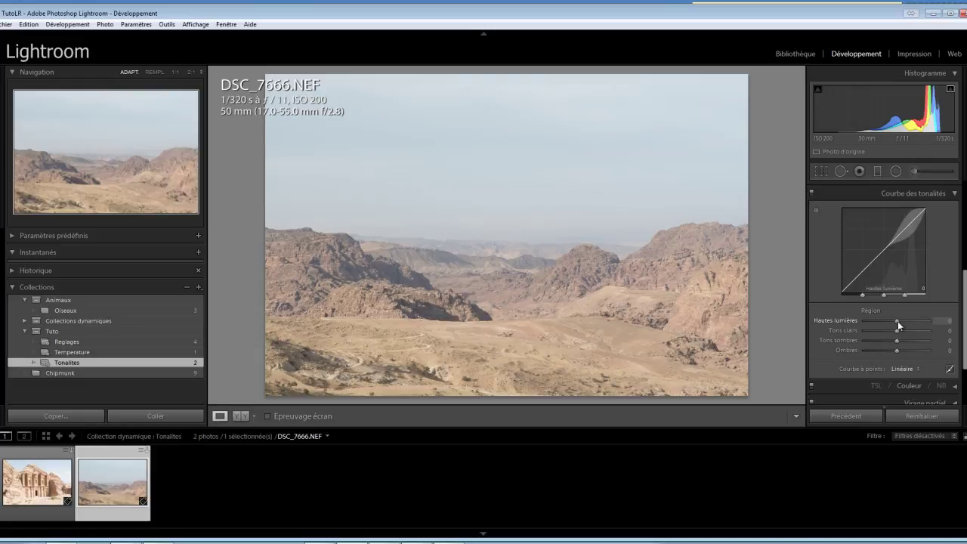
- Set the tone curve regions to Highlights +64, Lights -49, Darks -39 and Shadows 0
{"action": "mouse_move", "coordinate": [898, 321]}
{"action": "left_mouse_down"}
{"action": "mouse_move", "coordinate": [932, 326]}
{"action": "mouse_move", "coordinate": [868, 320]}
{"action": "mouse_move", "coordinate": [918, 324]}
{"action": "left_mouse_up"}
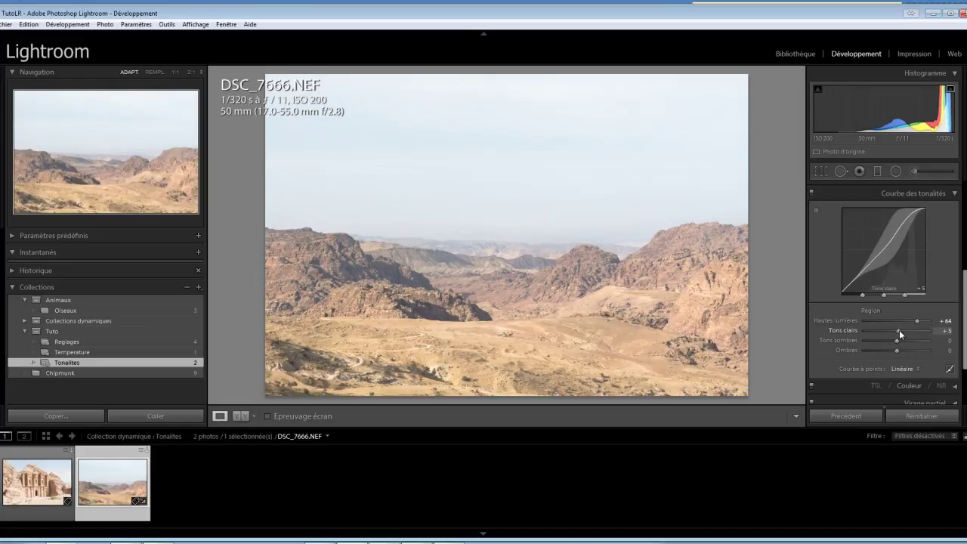
{"action": "mouse_move", "coordinate": [899, 333]}
{"action": "left_mouse_down"}
{"action": "mouse_move", "coordinate": [911, 337]}
{"action": "mouse_move", "coordinate": [882, 335]}
{"action": "left_mouse_up"}
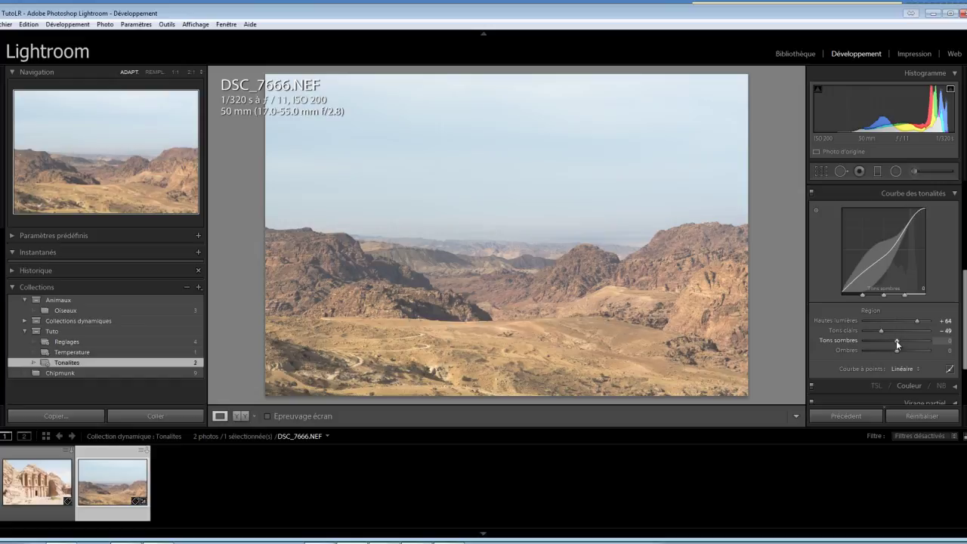
{"action": "left_click_drag", "start_coordinate": [896, 343], "coordinate": [885, 345]}
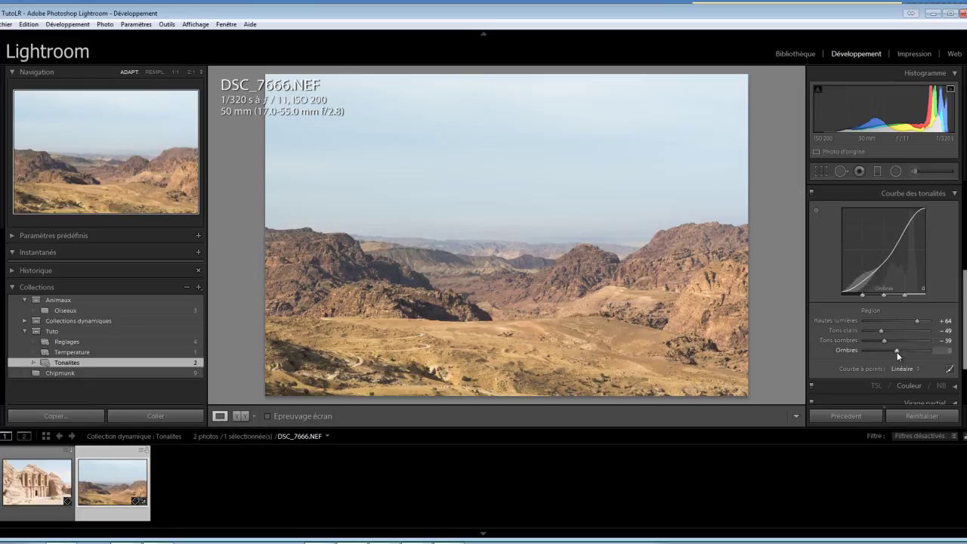
{"action": "mouse_move", "coordinate": [897, 351]}
{"action": "left_mouse_down"}
{"action": "mouse_move", "coordinate": [865, 346]}
{"action": "mouse_move", "coordinate": [878, 351]}
{"action": "left_mouse_up"}
{"action": "double_click", "coordinate": [878, 351]}
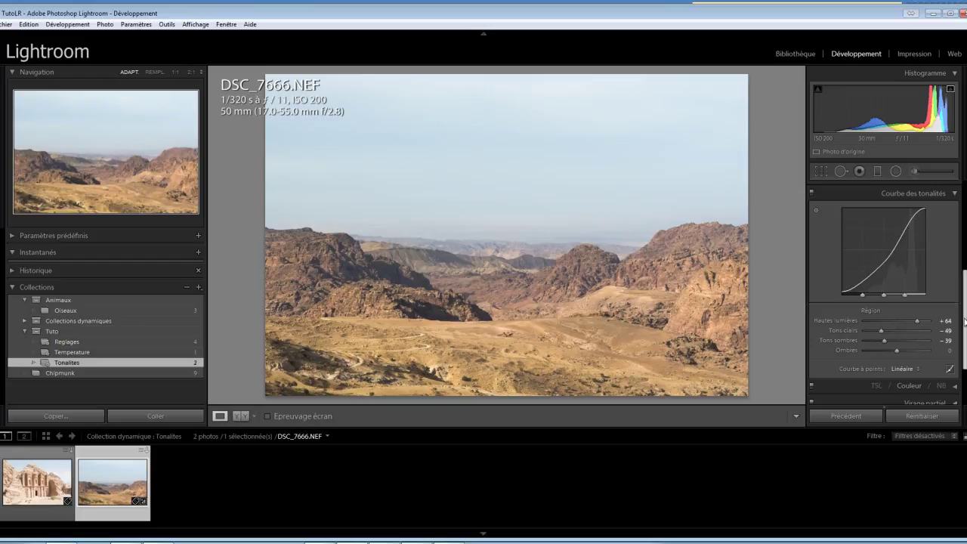
{"action": "left_click_drag", "start_coordinate": [965, 321], "coordinate": [964, 219]}
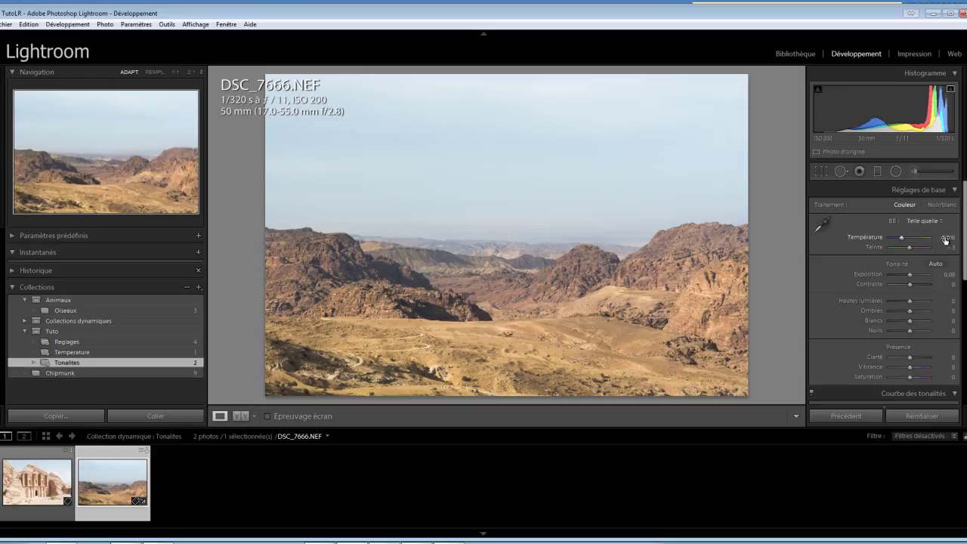
- Try a white balance Temperature of 9700, reset it, then settle on about 4500
{"action": "left_click", "coordinate": [946, 238]}
{"action": "type", "text": "9700"}
{"action": "key", "text": "Return"}
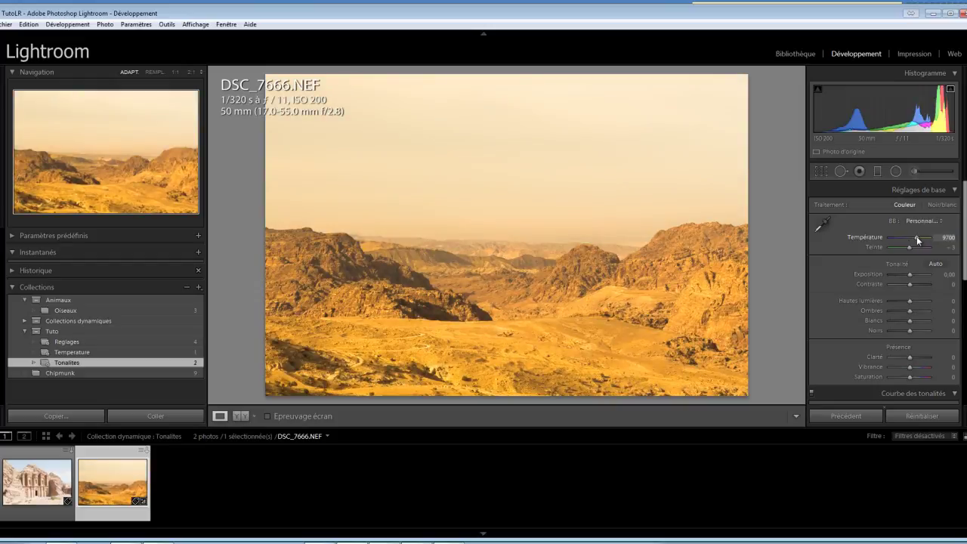
{"action": "double_click", "coordinate": [915, 239]}
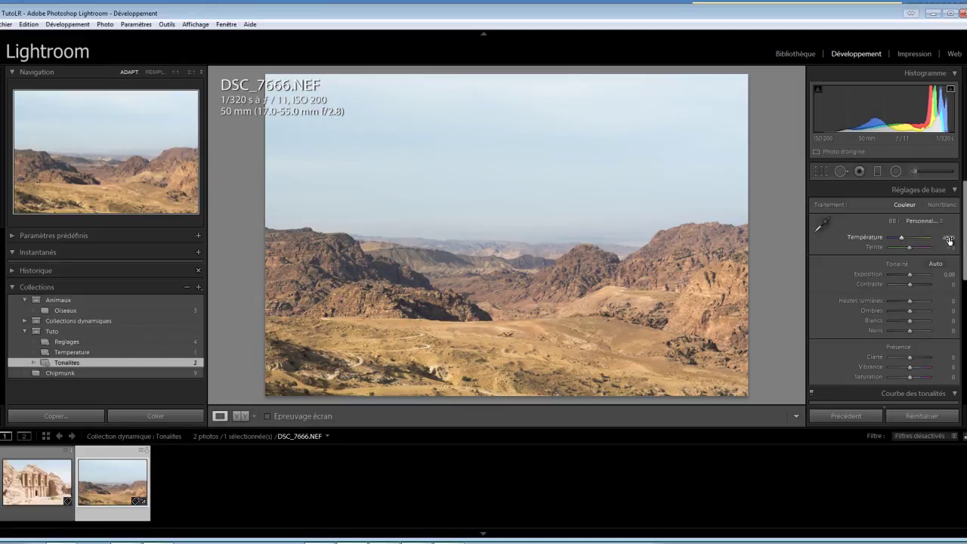
{"action": "left_click_drag", "start_coordinate": [950, 240], "coordinate": [943, 241]}
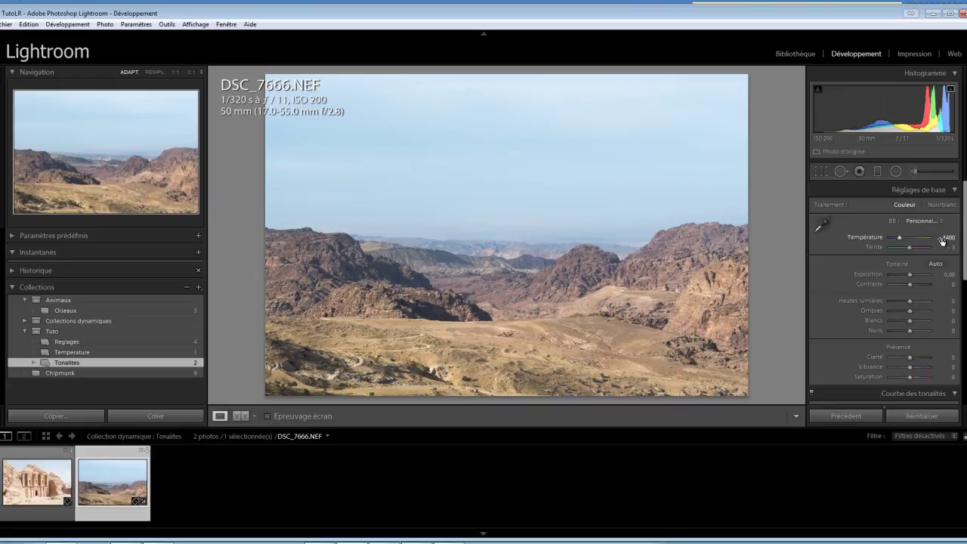
{"action": "left_click_drag", "start_coordinate": [942, 240], "coordinate": [943, 242]}
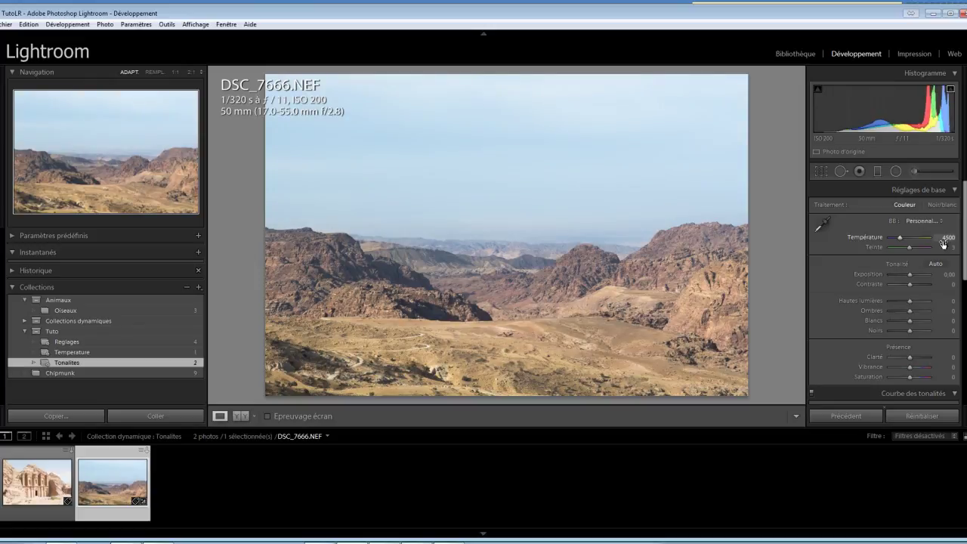
{"action": "left_click_drag", "start_coordinate": [965, 246], "coordinate": [962, 326]}
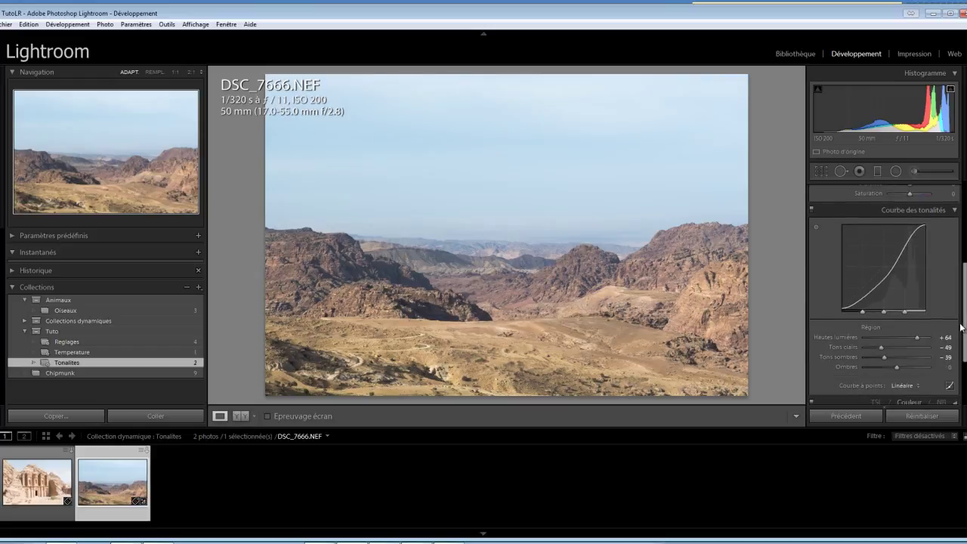
- Reset DSC_7666.NEF with Réinitialiser, returning the tone curve to linear with all regions at 0
{"action": "scroll", "coordinate": [962, 326], "scroll_direction": "down", "scroll_amount": 1}
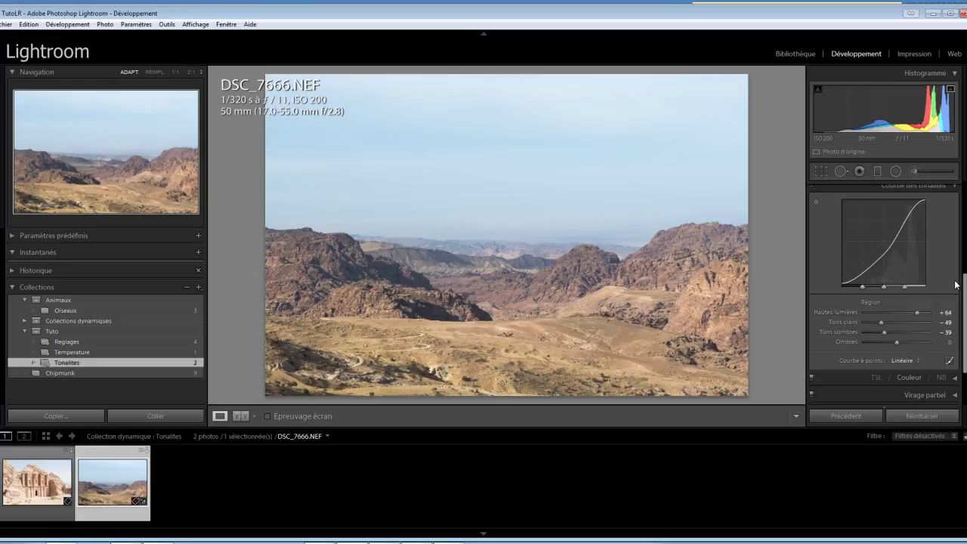
{"action": "left_click", "coordinate": [915, 417]}
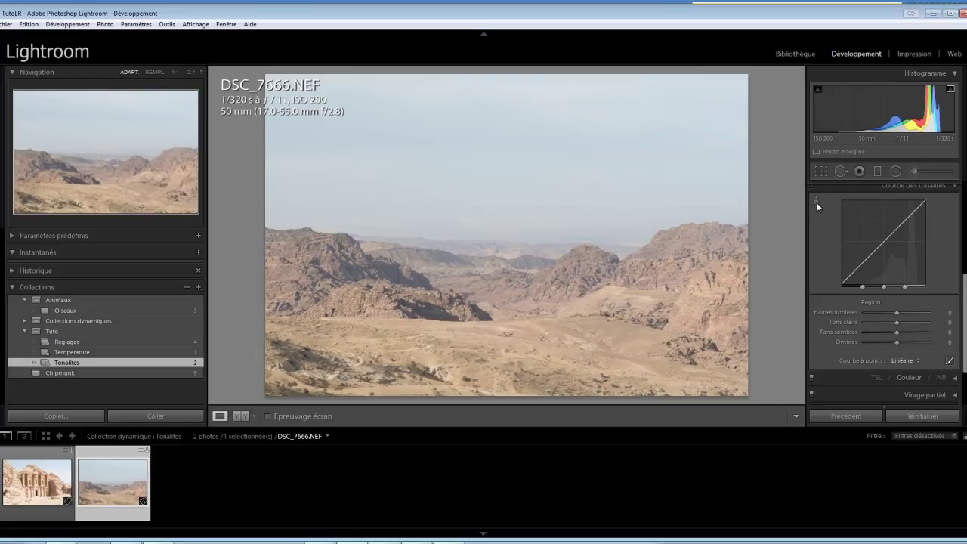
- Drag on the mountains and valley with the targeted tool to set Lights -93 and Darks -44
{"action": "left_click", "coordinate": [817, 201]}
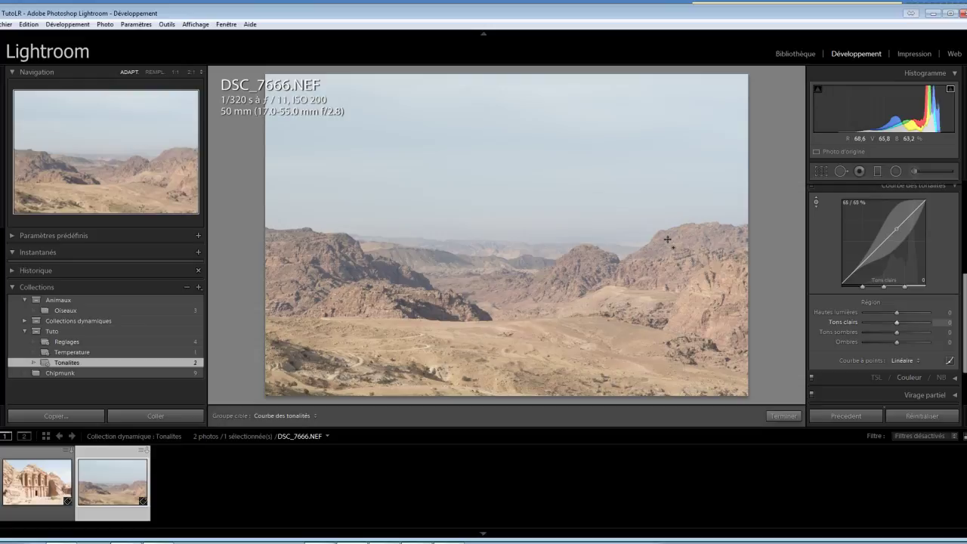
{"action": "mouse_move", "coordinate": [668, 239]}
{"action": "left_mouse_down"}
{"action": "mouse_move", "coordinate": [668, 275]}
{"action": "mouse_move", "coordinate": [669, 264]}
{"action": "left_mouse_up"}
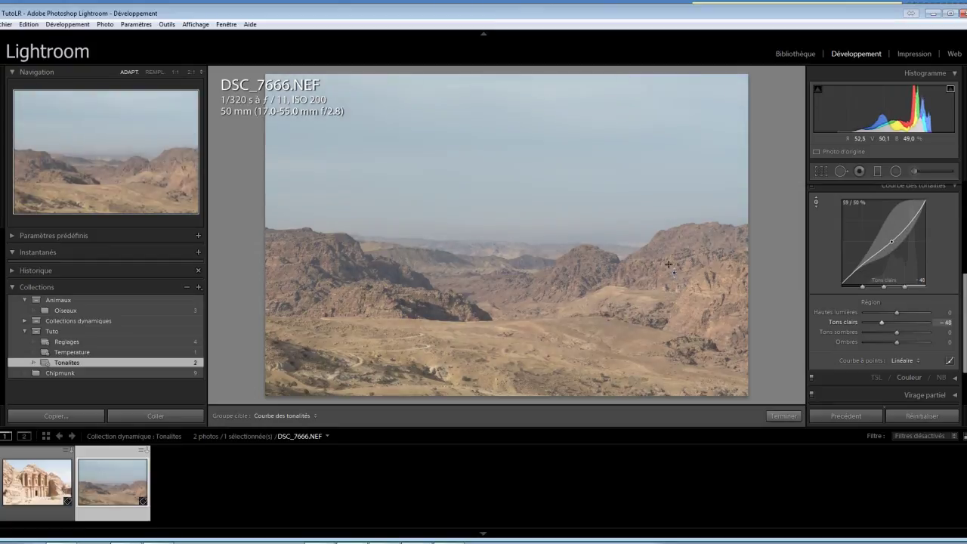
{"action": "mouse_move", "coordinate": [668, 263]}
{"action": "left_mouse_down"}
{"action": "mouse_move", "coordinate": [666, 285]}
{"action": "mouse_move", "coordinate": [669, 260]}
{"action": "left_mouse_up"}
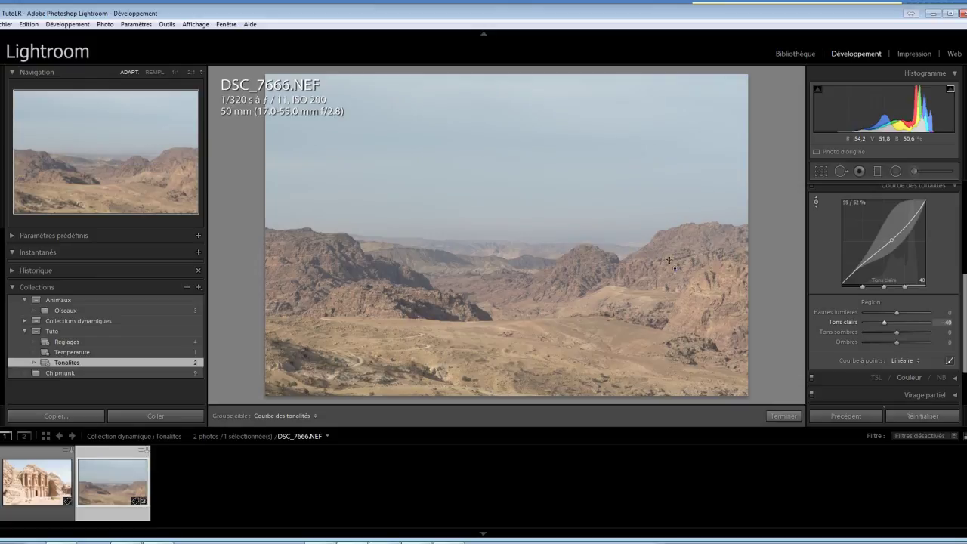
{"action": "key", "text": "Down"}
{"action": "key", "text": "Down"}
{"action": "key", "text": "Down"}
{"action": "key", "text": "Down"}
{"action": "key", "text": "Down"}
{"action": "key", "text": "Down"}
{"action": "key", "text": "Down"}
{"action": "key", "text": "Down"}
{"action": "key", "text": "Down"}
{"action": "key", "text": "Down"}
{"action": "key", "text": "Down"}
{"action": "key", "text": "Down"}
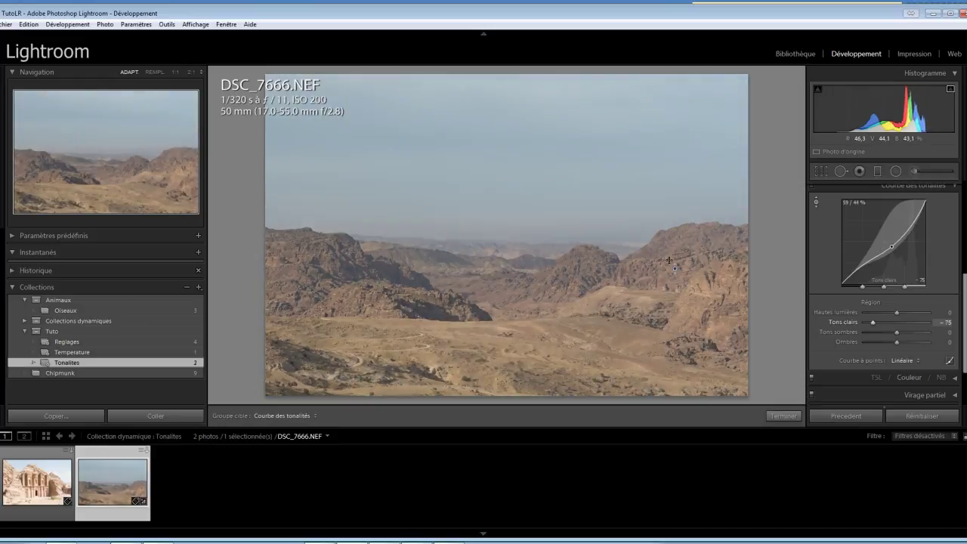
{"action": "key", "text": "Up"}
{"action": "key", "text": "Up"}
{"action": "key", "text": "Up"}
{"action": "key", "text": "Up"}
{"action": "key", "text": "Up"}
{"action": "key", "text": "Up"}
{"action": "key", "text": "Up"}
{"action": "key", "text": "Up"}
{"action": "key", "text": "Up"}
{"action": "key", "text": "Up"}
{"action": "key", "text": "Up"}
{"action": "key", "text": "Up"}
{"action": "key", "text": "Down"}
{"action": "key", "text": "Down"}
{"action": "key", "text": "Down"}
{"action": "key", "text": "Down"}
{"action": "key", "text": "Down"}
{"action": "key", "text": "Down"}
{"action": "key", "text": "Down"}
{"action": "key", "text": "Down"}
{"action": "key", "text": "Down"}
{"action": "key", "text": "Down"}
{"action": "key", "text": "Down"}
{"action": "key", "text": "Down"}
{"action": "key", "text": "Down"}
{"action": "key", "text": "Down"}
{"action": "key", "text": "Down"}
{"action": "key", "text": "Down"}
{"action": "key", "text": "Down"}
{"action": "key", "text": "Down"}
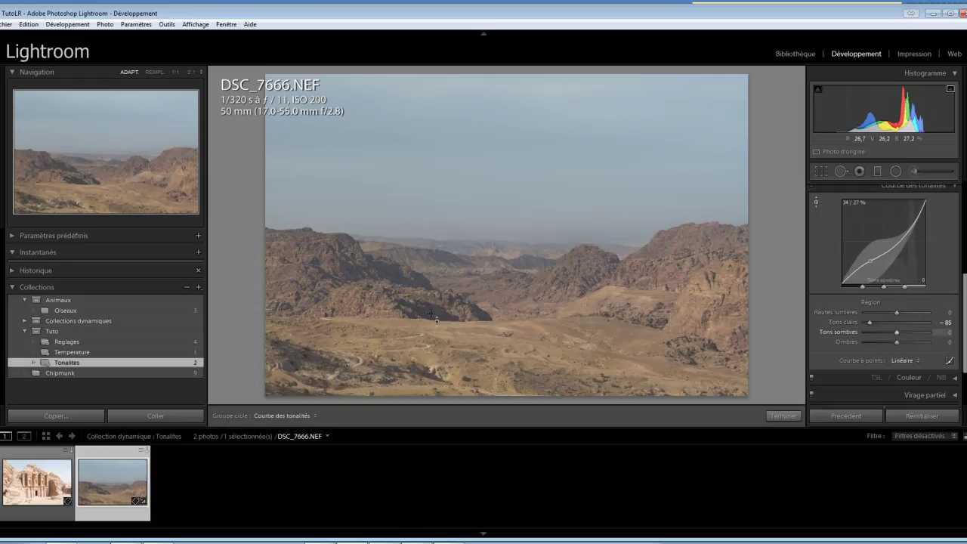
{"action": "left_click_drag", "start_coordinate": [431, 313], "coordinate": [439, 336]}
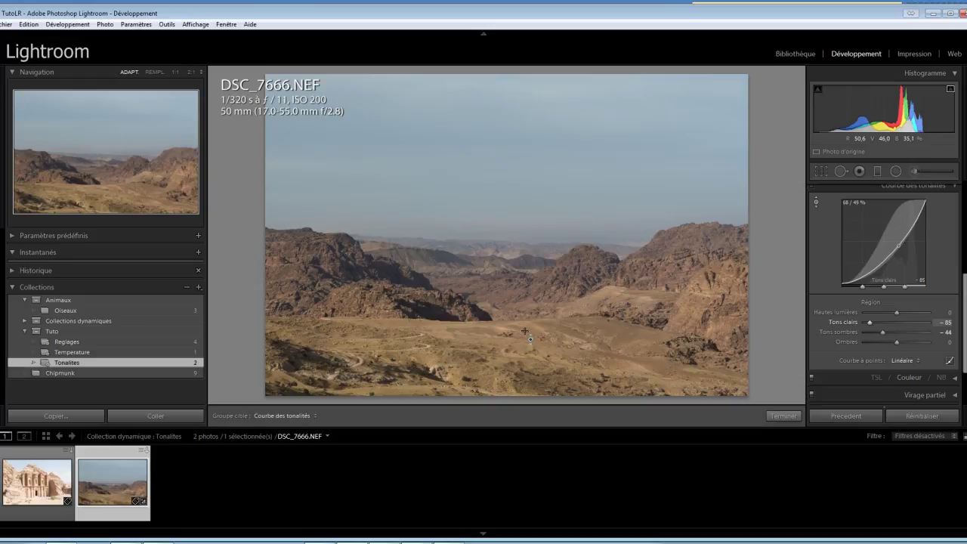
{"action": "left_click_drag", "start_coordinate": [525, 331], "coordinate": [527, 335]}
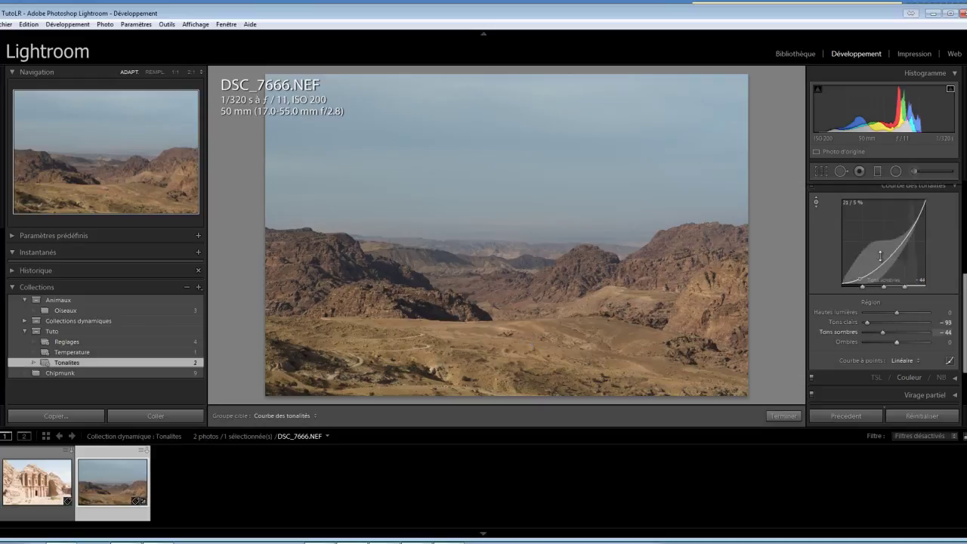
- Finish the on-photo tone curve adjustment and return to Réglages de base
{"action": "scroll", "coordinate": [884, 303], "scroll_direction": "up", "scroll_amount": 1}
{"action": "scroll", "coordinate": [884, 302], "scroll_direction": "up", "scroll_amount": 4}
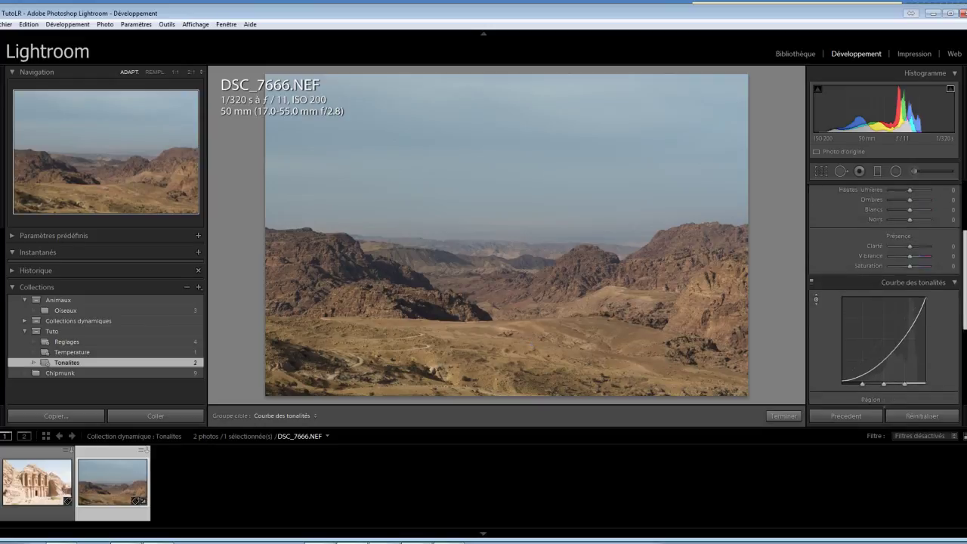
{"action": "scroll", "coordinate": [885, 303], "scroll_direction": "up", "scroll_amount": 3}
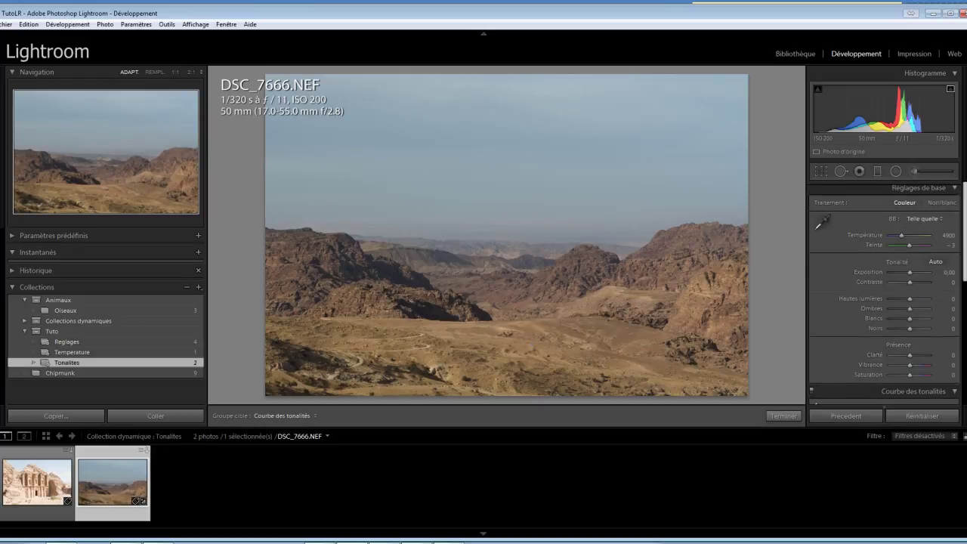
{"action": "left_click", "coordinate": [949, 238]}
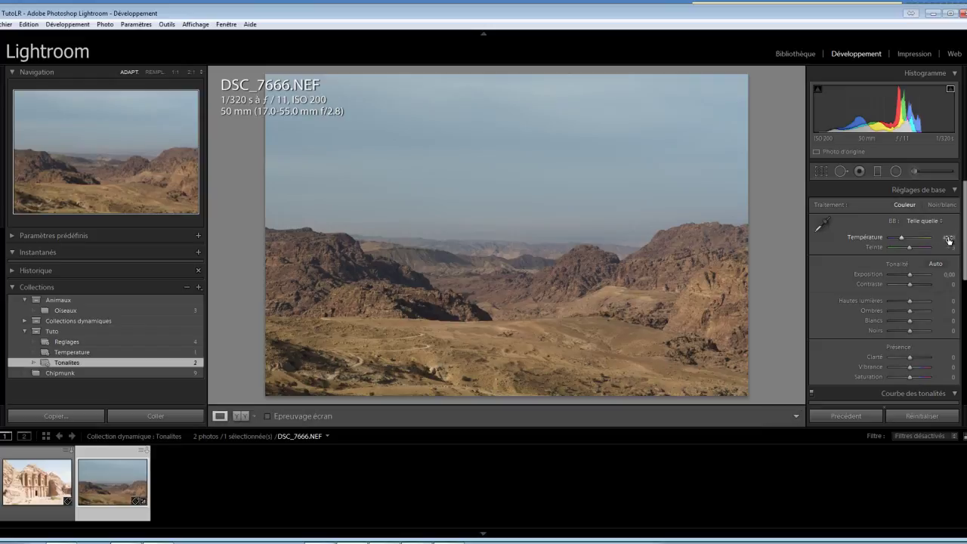
- Lower the white balance Temperature to about 4700
{"action": "left_click_drag", "start_coordinate": [949, 240], "coordinate": [946, 241]}
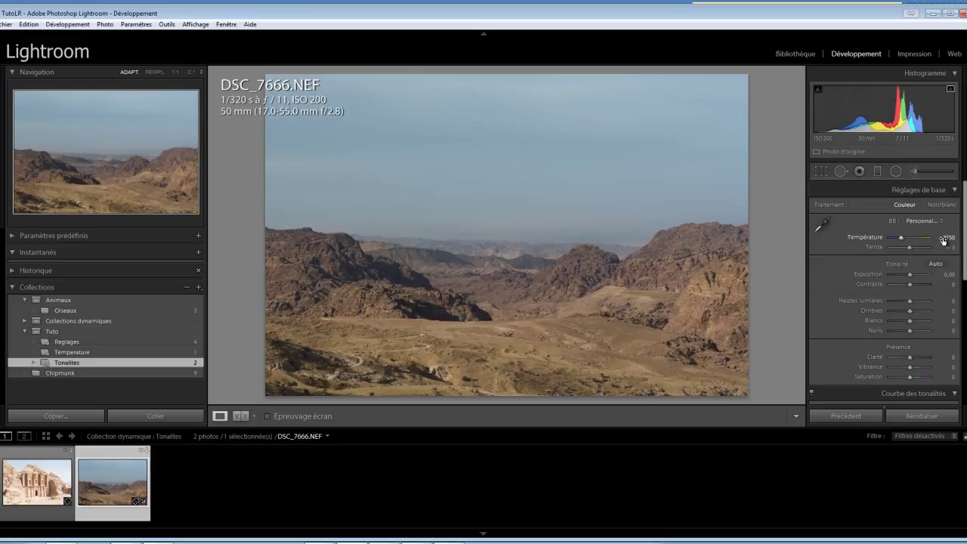
{"action": "left_click_drag", "start_coordinate": [943, 241], "coordinate": [941, 241]}
{"action": "right_click", "coordinate": [942, 240]}
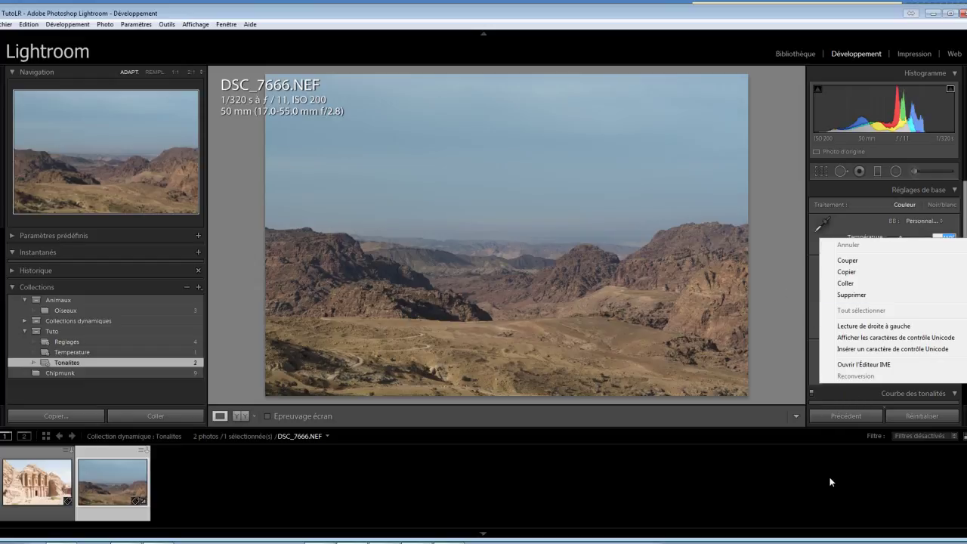
{"action": "left_click", "coordinate": [812, 283]}
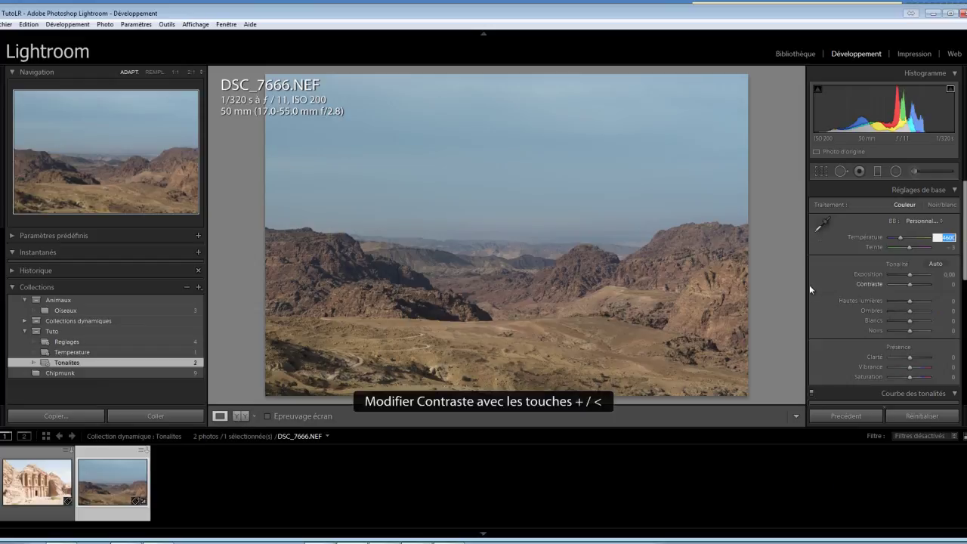
- Reset the desert photo's tone curve back to neutral
{"action": "scroll", "coordinate": [958, 352], "scroll_direction": "down", "scroll_amount": 2}
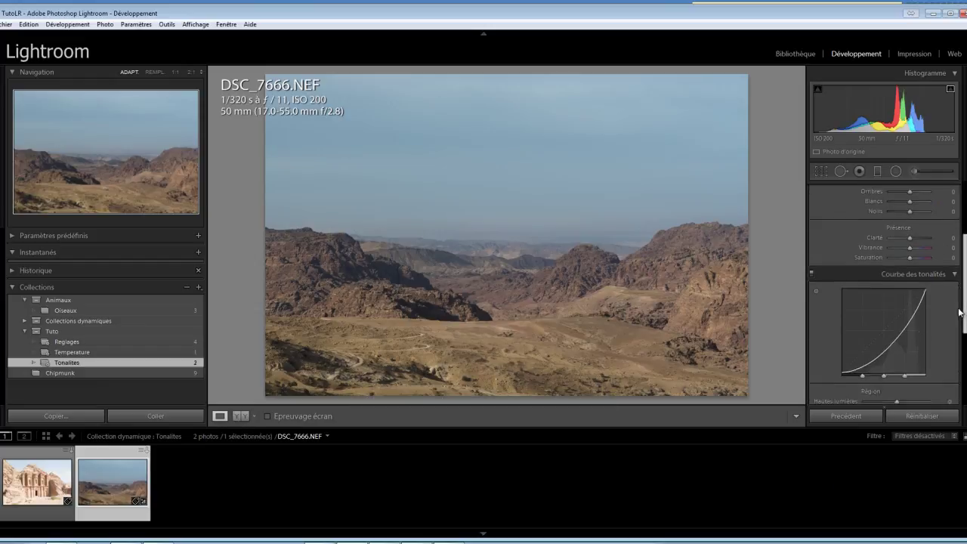
{"action": "scroll", "coordinate": [958, 352], "scroll_direction": "down", "scroll_amount": 2}
{"action": "scroll", "coordinate": [958, 352], "scroll_direction": "down", "scroll_amount": 1}
{"action": "scroll", "coordinate": [958, 352], "scroll_direction": "up", "scroll_amount": 1}
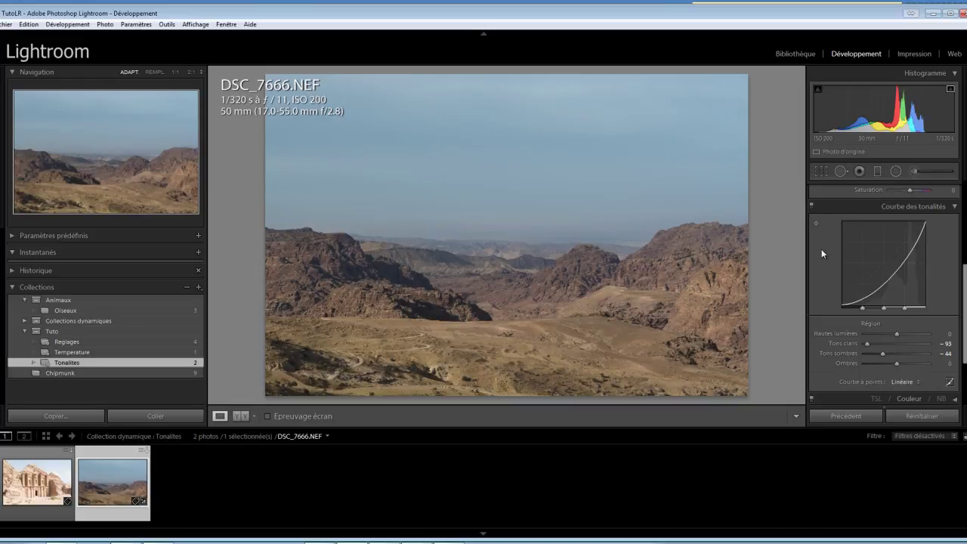
{"action": "left_click", "coordinate": [914, 416]}
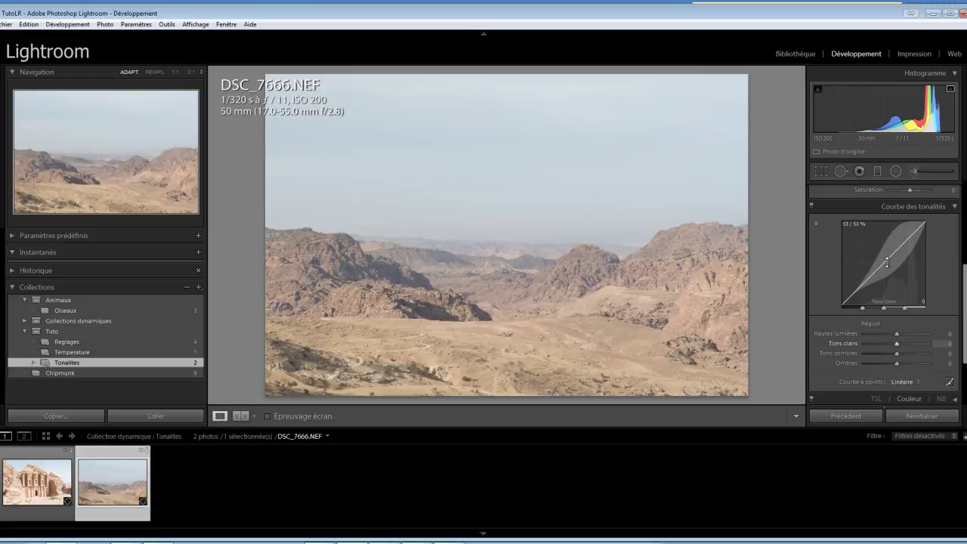
- Pull the curve's Tons clairs down to -81 and Tons sombres to -30
{"action": "left_click_drag", "start_coordinate": [887, 260], "coordinate": [921, 284]}
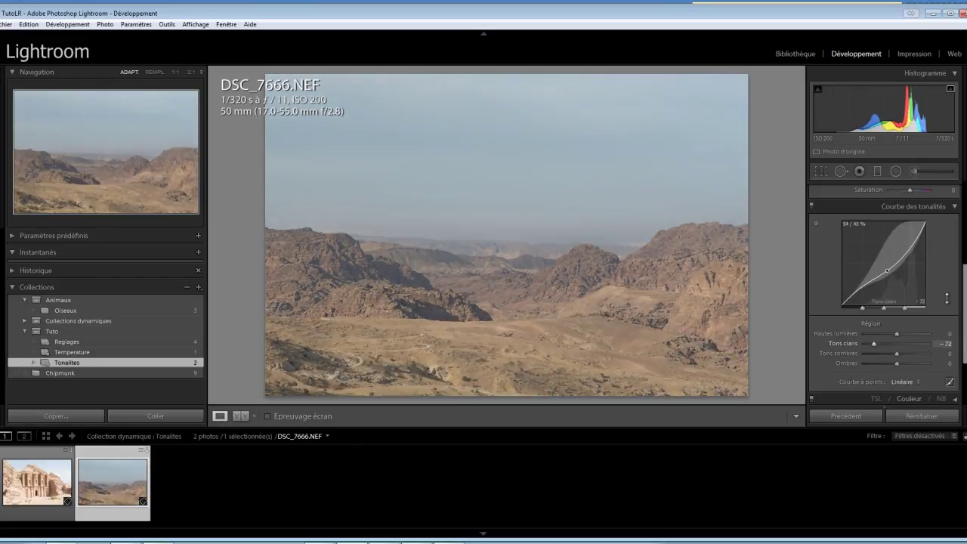
{"action": "left_click_drag", "start_coordinate": [921, 284], "coordinate": [922, 298]}
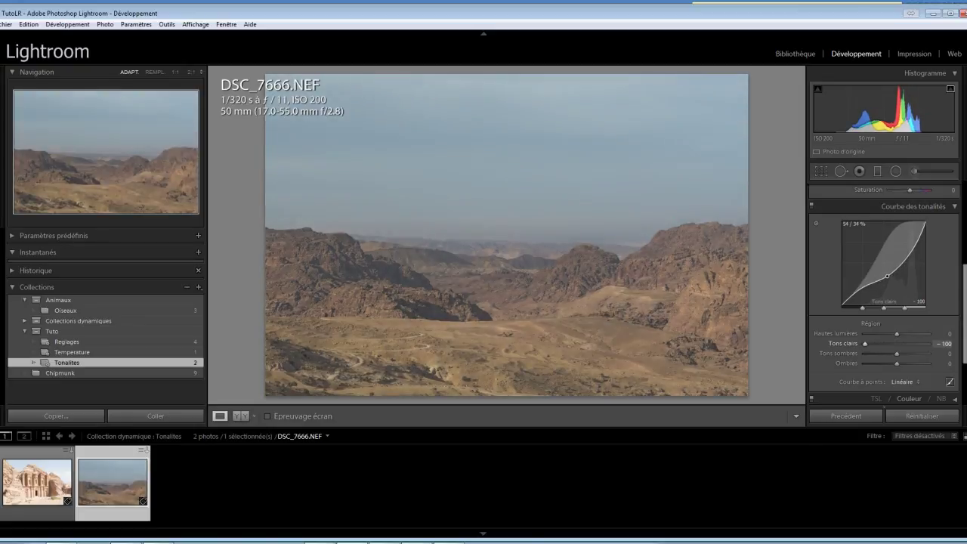
{"action": "left_click_drag", "start_coordinate": [946, 343], "coordinate": [956, 336]}
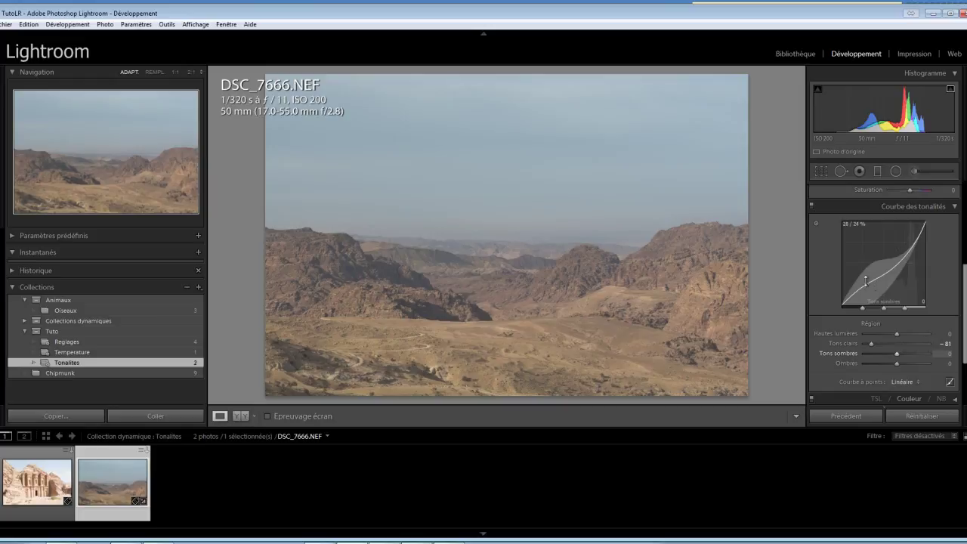
{"action": "left_click_drag", "start_coordinate": [872, 283], "coordinate": [881, 298]}
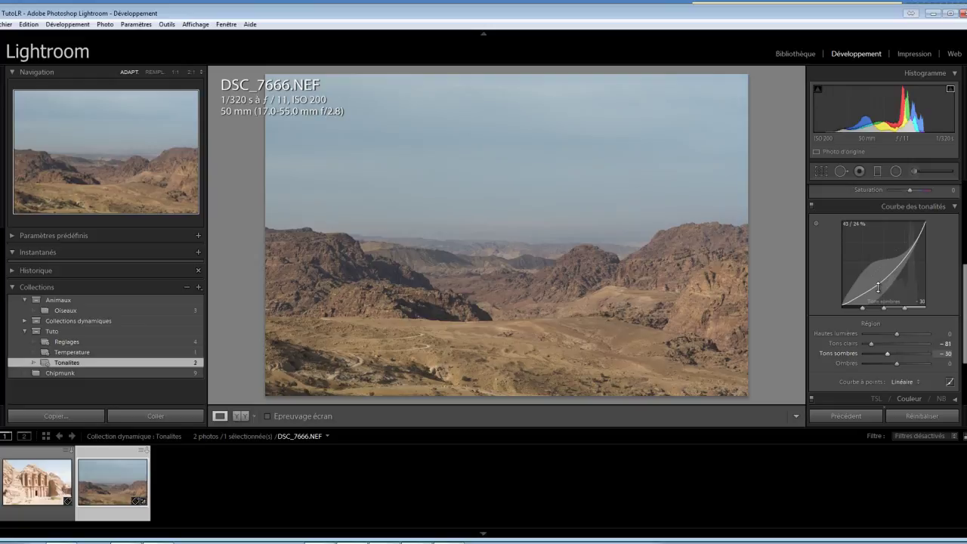
- Reset the desert curve, open DSC_7330.NEF, and test then reset its Highlights to 0
{"action": "left_click", "coordinate": [912, 415]}
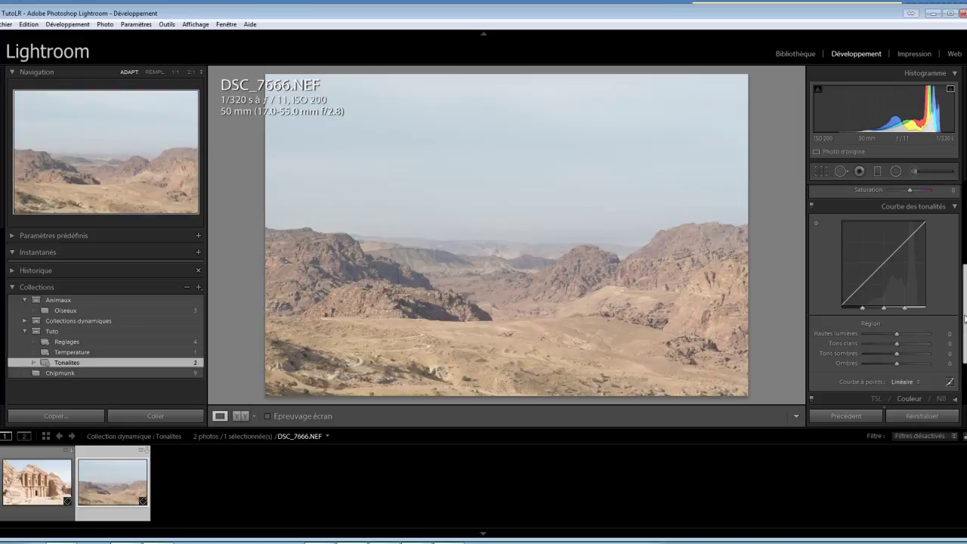
{"action": "scroll", "coordinate": [964, 321], "scroll_direction": "down", "scroll_amount": 1}
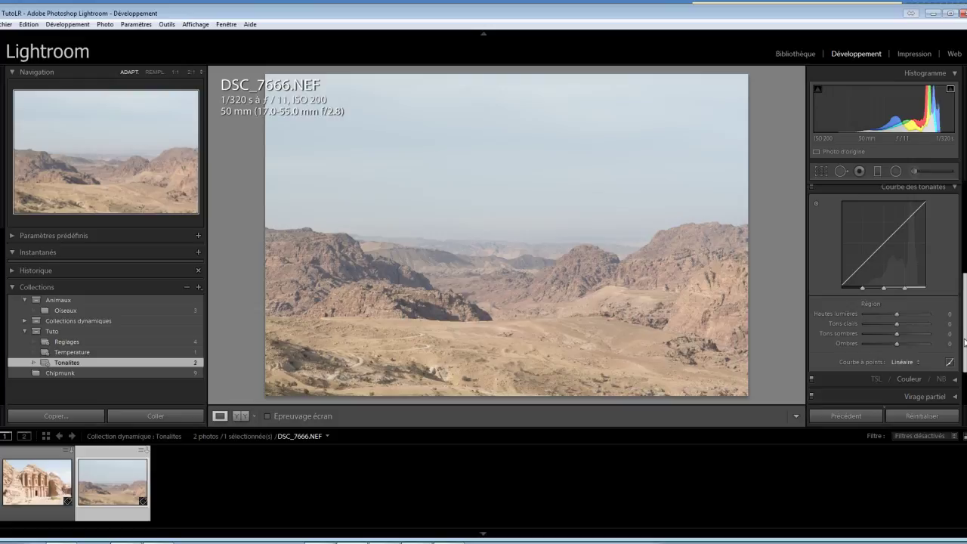
{"action": "left_click", "coordinate": [43, 482]}
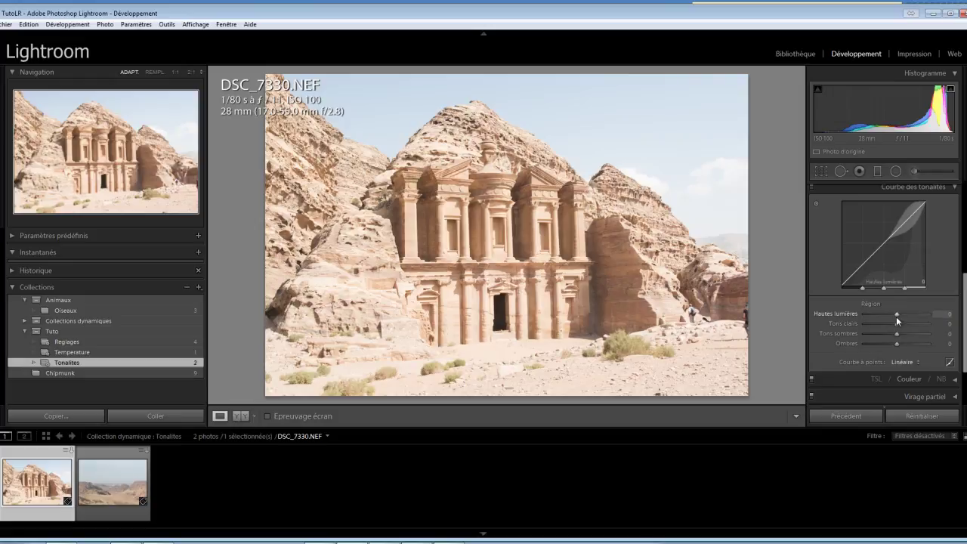
{"action": "mouse_move", "coordinate": [897, 314]}
{"action": "left_mouse_down"}
{"action": "mouse_move", "coordinate": [852, 313]}
{"action": "mouse_move", "coordinate": [870, 315]}
{"action": "left_mouse_up"}
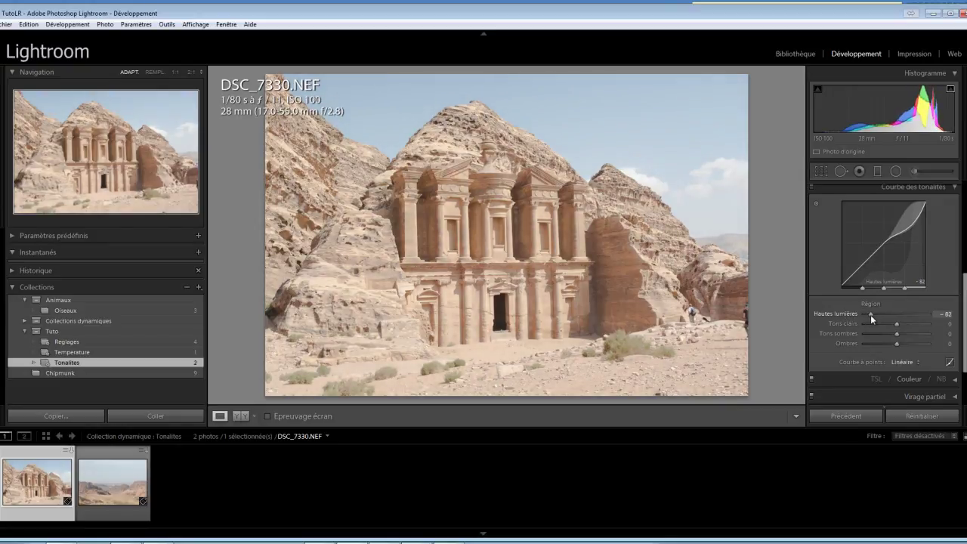
{"action": "double_click", "coordinate": [871, 315]}
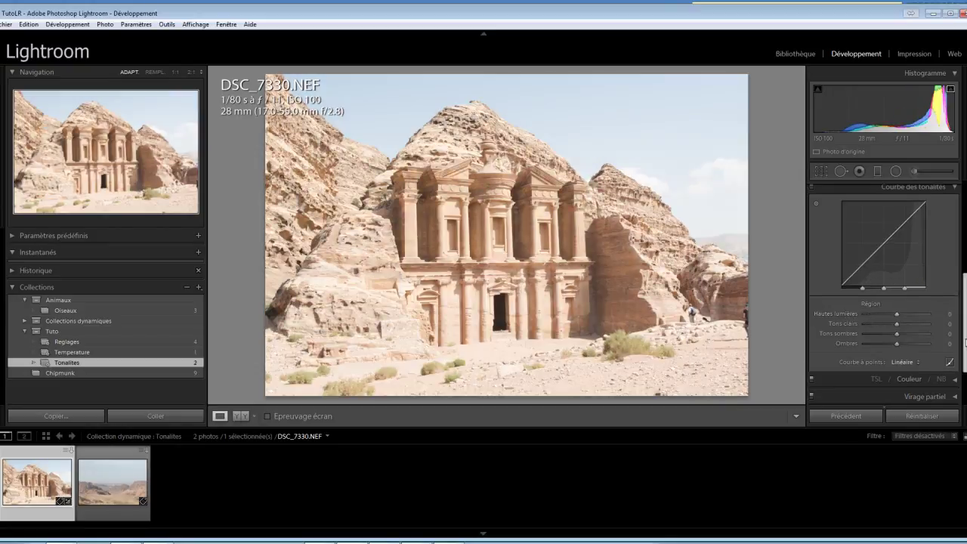
- Lower the monastery photo's exposure to -0.70 in Réglages de base
{"action": "scroll", "coordinate": [886, 323], "scroll_direction": "up", "scroll_amount": 5}
{"action": "scroll", "coordinate": [886, 324], "scroll_direction": "up", "scroll_amount": 2}
{"action": "scroll", "coordinate": [886, 324], "scroll_direction": "up", "scroll_amount": 1}
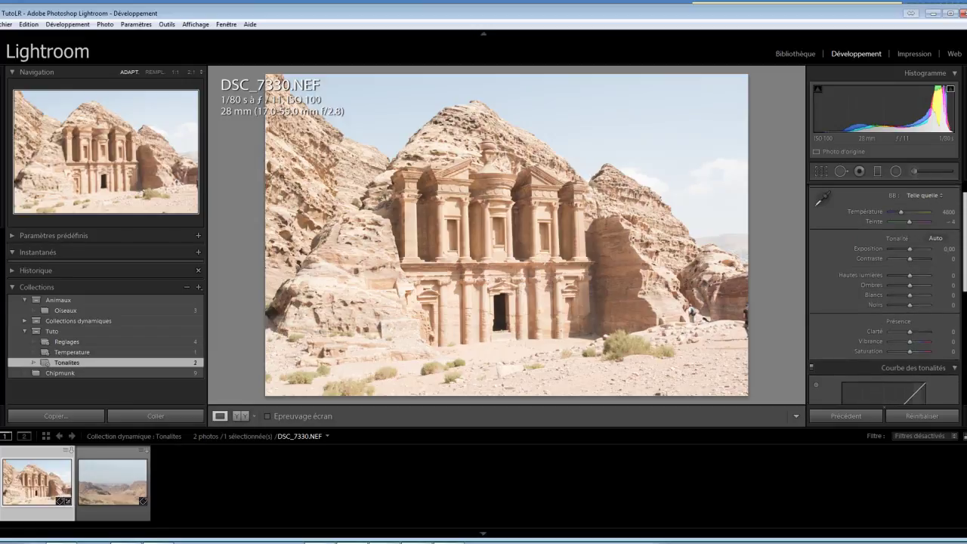
{"action": "scroll", "coordinate": [885, 324], "scroll_direction": "up", "scroll_amount": 2}
{"action": "scroll", "coordinate": [937, 272], "scroll_direction": "down", "scroll_amount": 1}
{"action": "left_click_drag", "start_coordinate": [952, 261], "coordinate": [945, 266]}
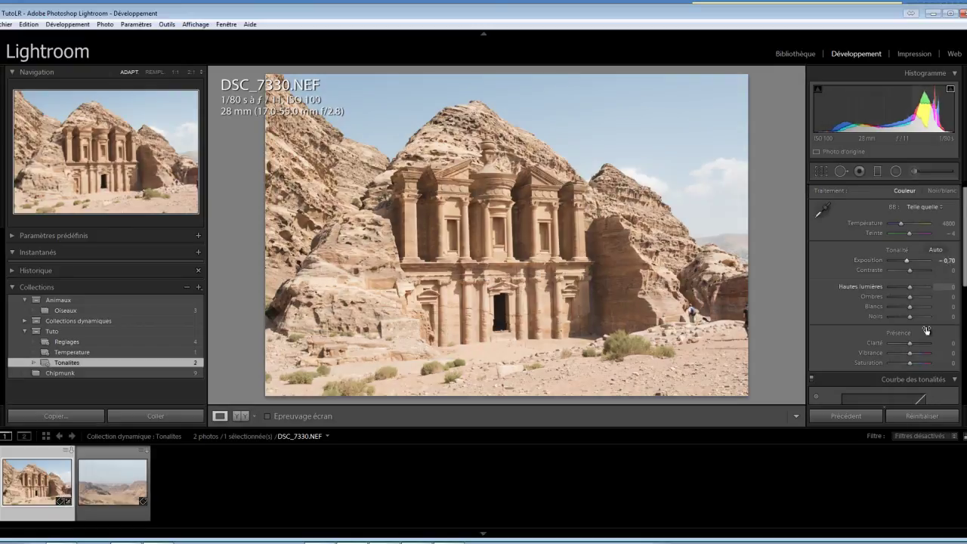
- In the tone curve, set Tons clairs to -51 and Tons sombres to -11
{"action": "scroll", "coordinate": [965, 279], "scroll_direction": "down", "scroll_amount": 1}
{"action": "scroll", "coordinate": [965, 280], "scroll_direction": "down", "scroll_amount": 3}
{"action": "scroll", "coordinate": [963, 324], "scroll_direction": "down", "scroll_amount": 2}
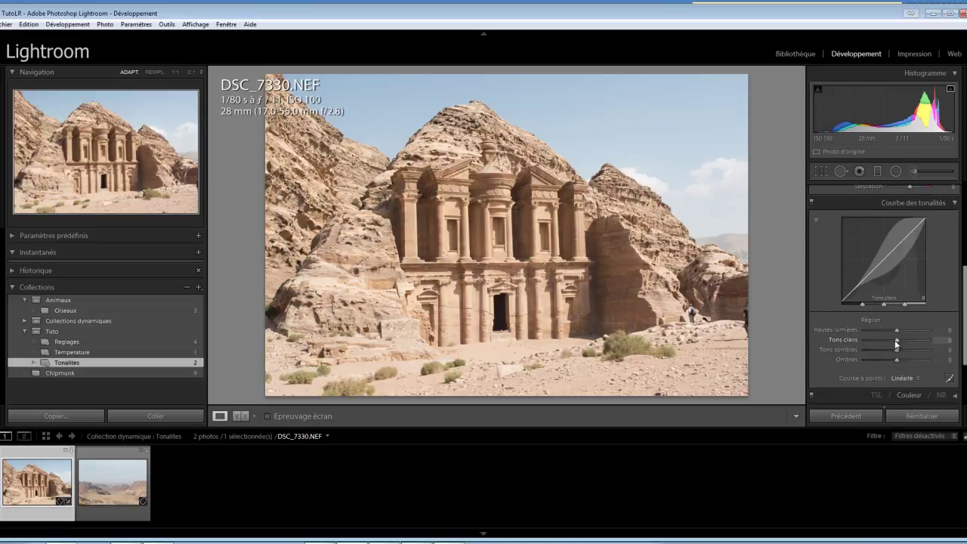
{"action": "left_click_drag", "start_coordinate": [897, 344], "coordinate": [880, 344]}
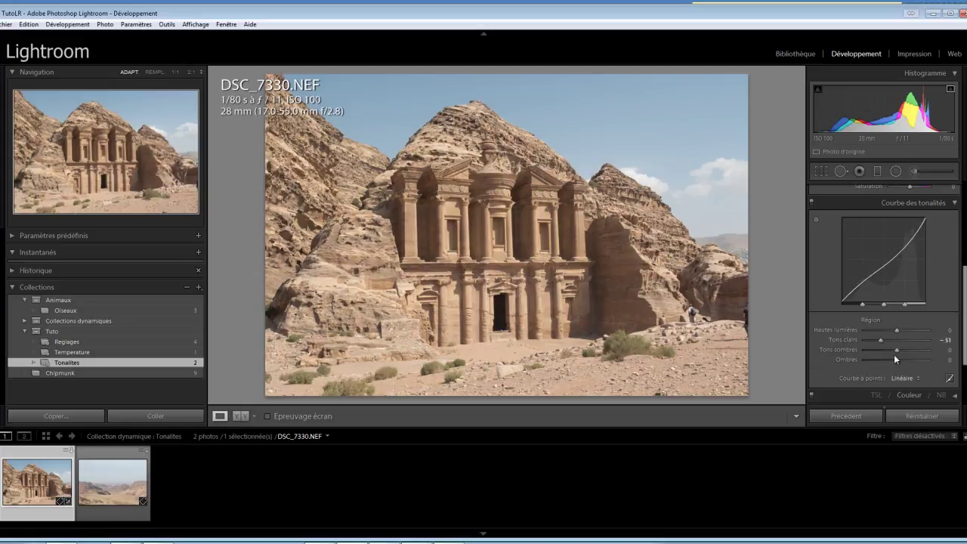
{"action": "left_click_drag", "start_coordinate": [896, 349], "coordinate": [893, 351]}
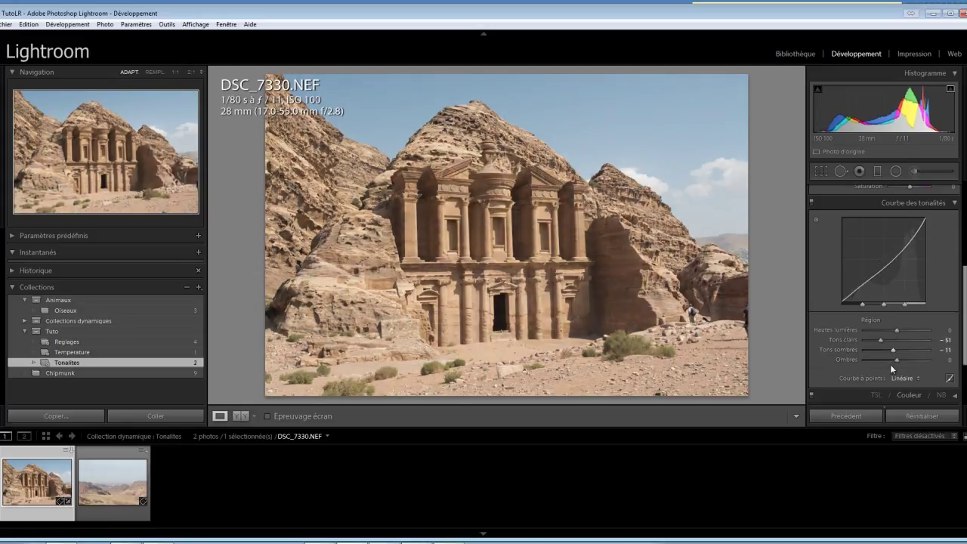
{"action": "scroll", "coordinate": [966, 341], "scroll_direction": "down", "scroll_amount": 1}
{"action": "scroll", "coordinate": [966, 342], "scroll_direction": "down", "scroll_amount": 1}
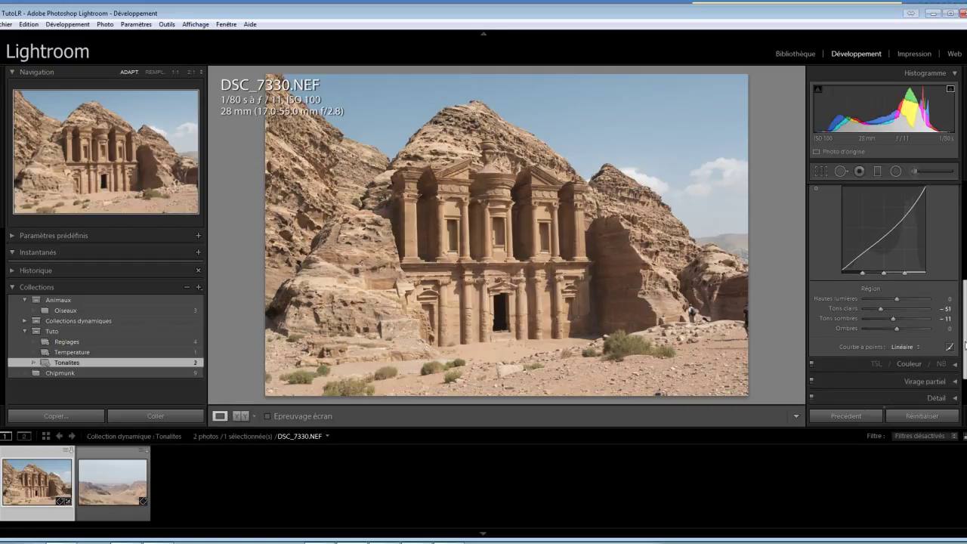
{"action": "left_click", "coordinate": [919, 347]}
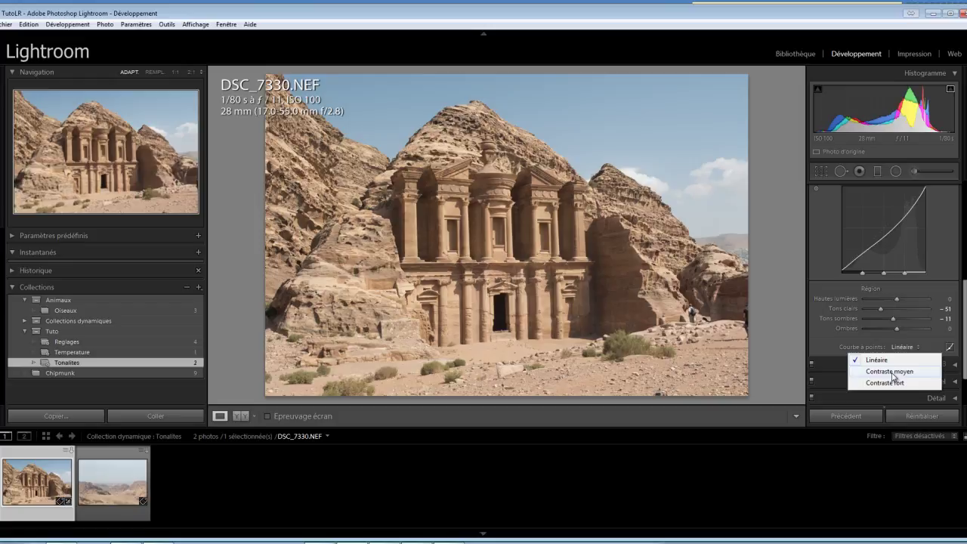
{"action": "left_click", "coordinate": [891, 371]}
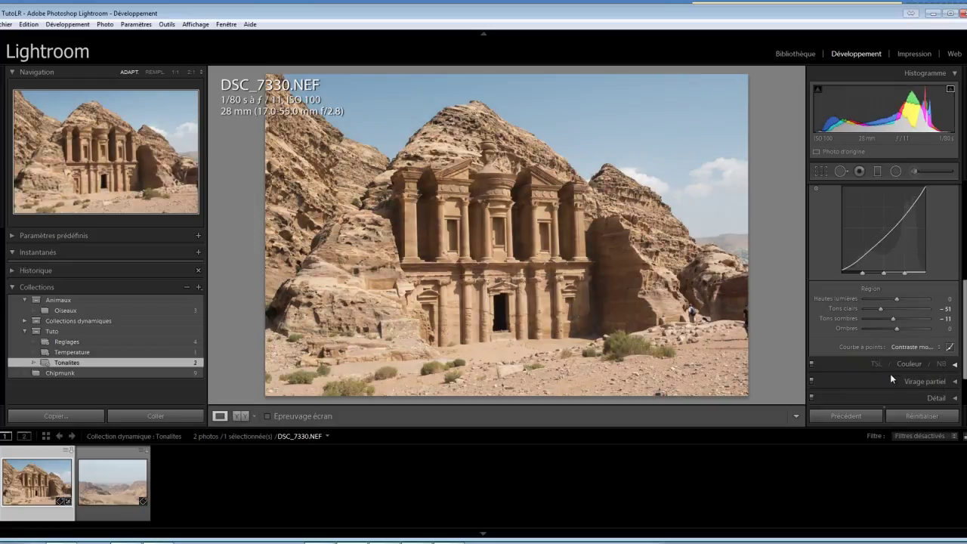
{"action": "left_click", "coordinate": [934, 349]}
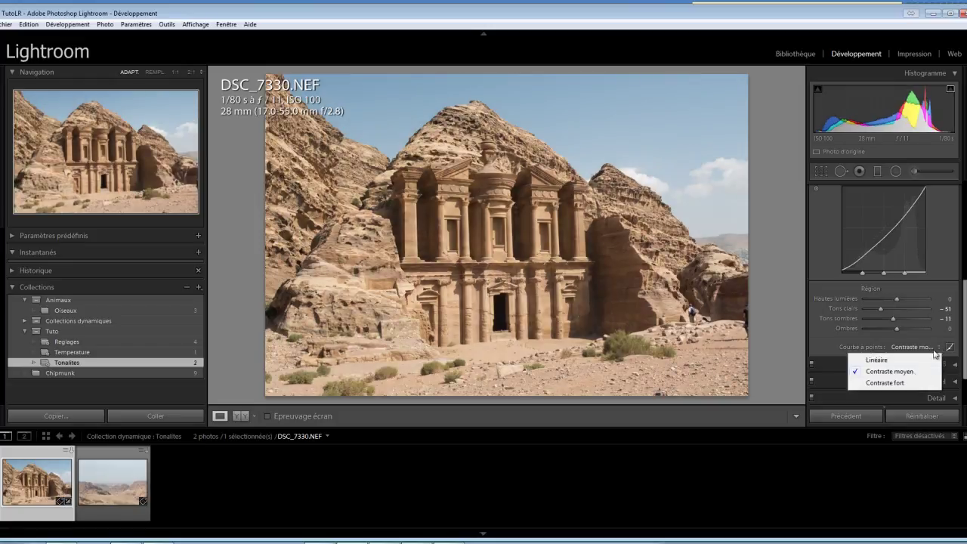
{"action": "left_click", "coordinate": [888, 383]}
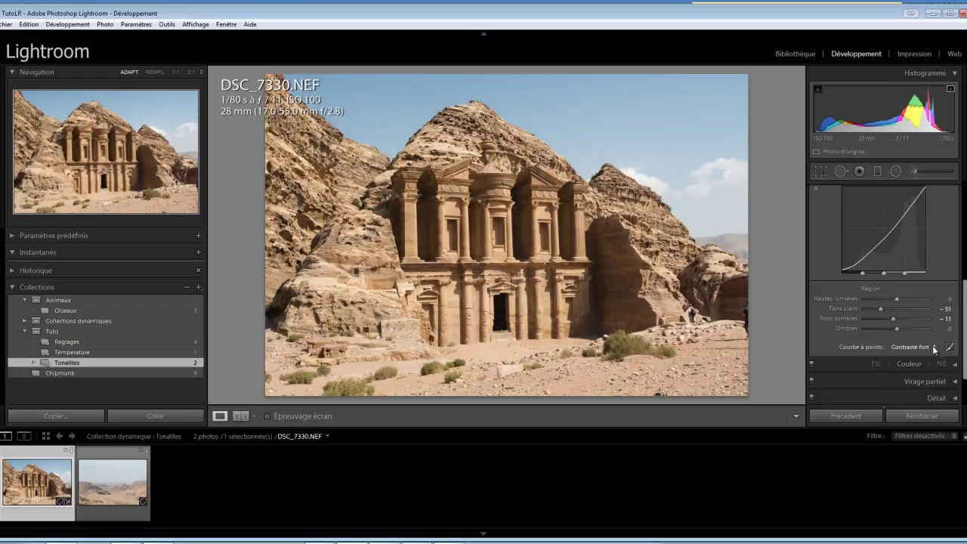
{"action": "left_click", "coordinate": [934, 349]}
{"action": "left_click", "coordinate": [888, 360]}
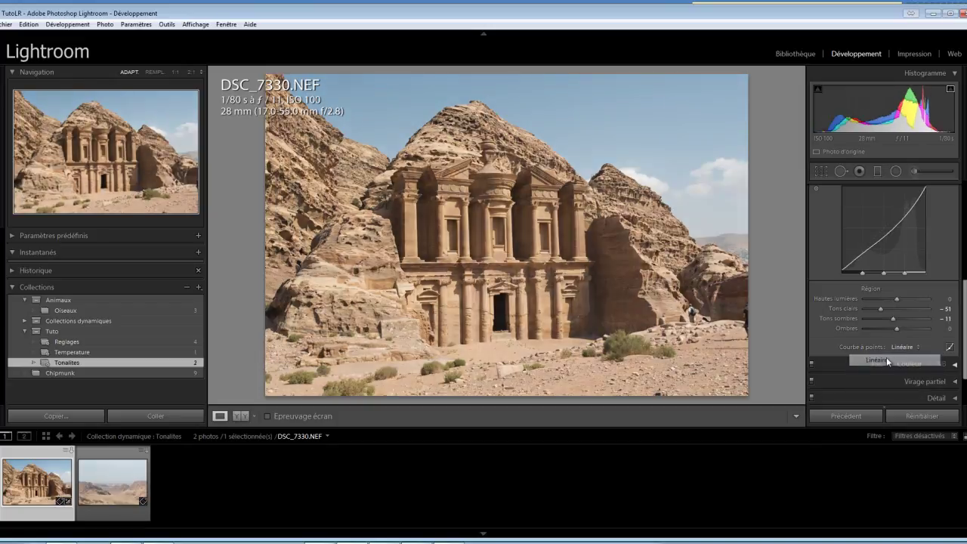
- Raise Contraste to +44 and drop Exposition to -0.80 on DSC_7330.NEF
{"action": "left_click_drag", "start_coordinate": [965, 340], "coordinate": [966, 249]}
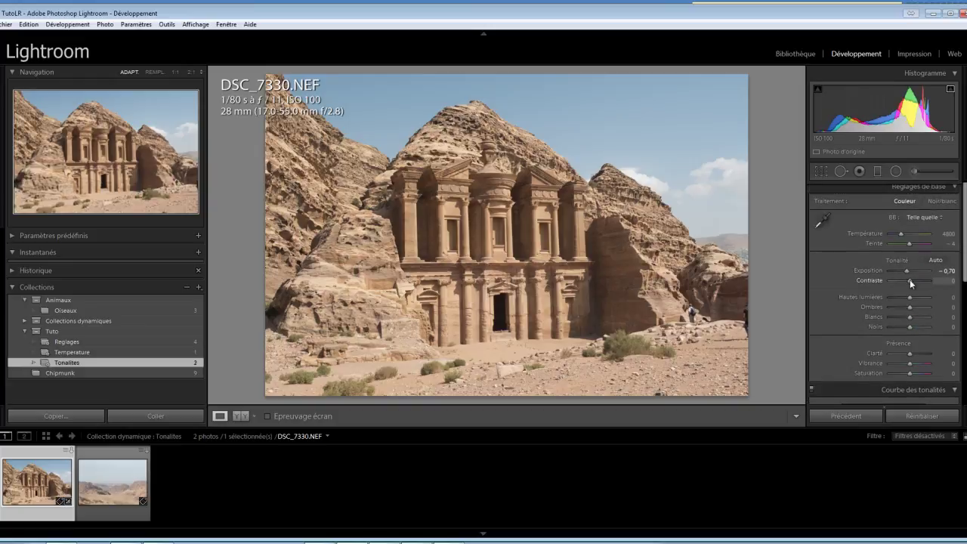
{"action": "left_click_drag", "start_coordinate": [911, 283], "coordinate": [919, 283]}
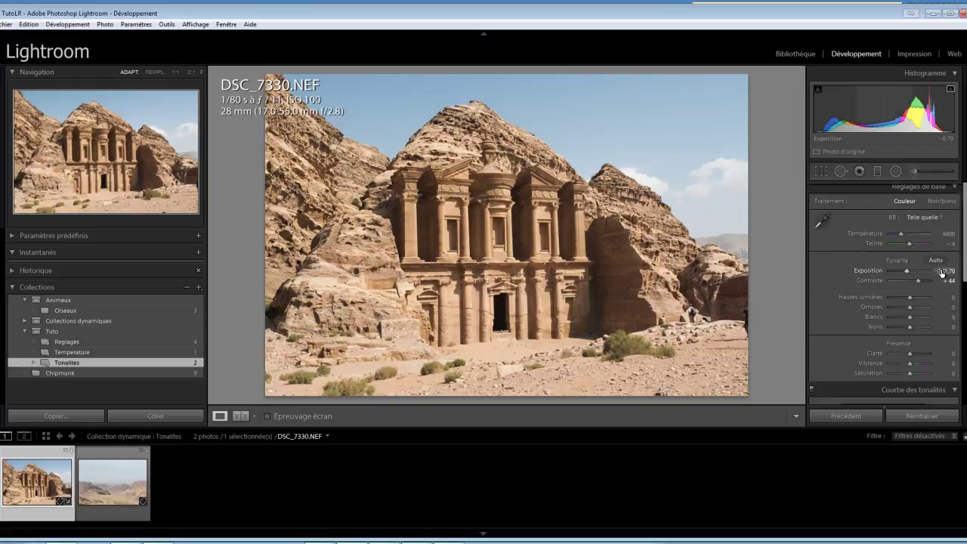
{"action": "left_click_drag", "start_coordinate": [942, 273], "coordinate": [943, 275]}
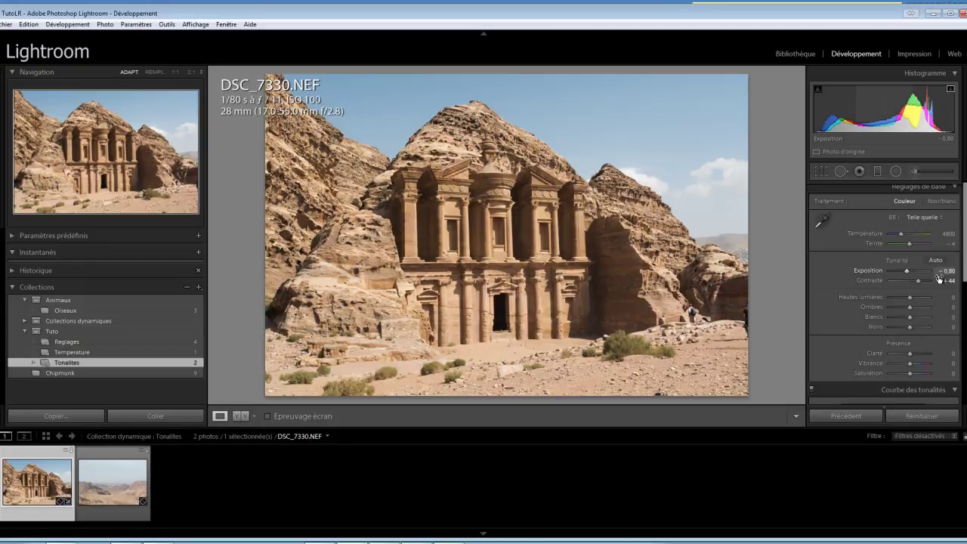